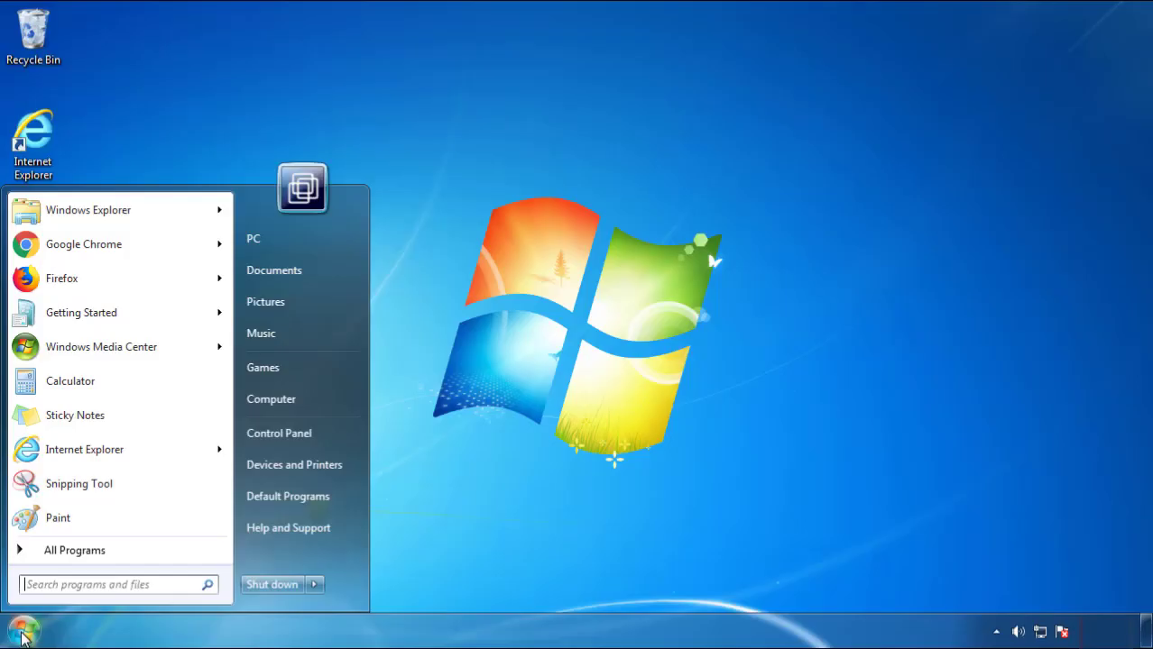
Open Programs and Features sorted by Installed On, newest first, and select SearchMine 2.00.
{"action": "left_click", "coordinate": [289, 428]}
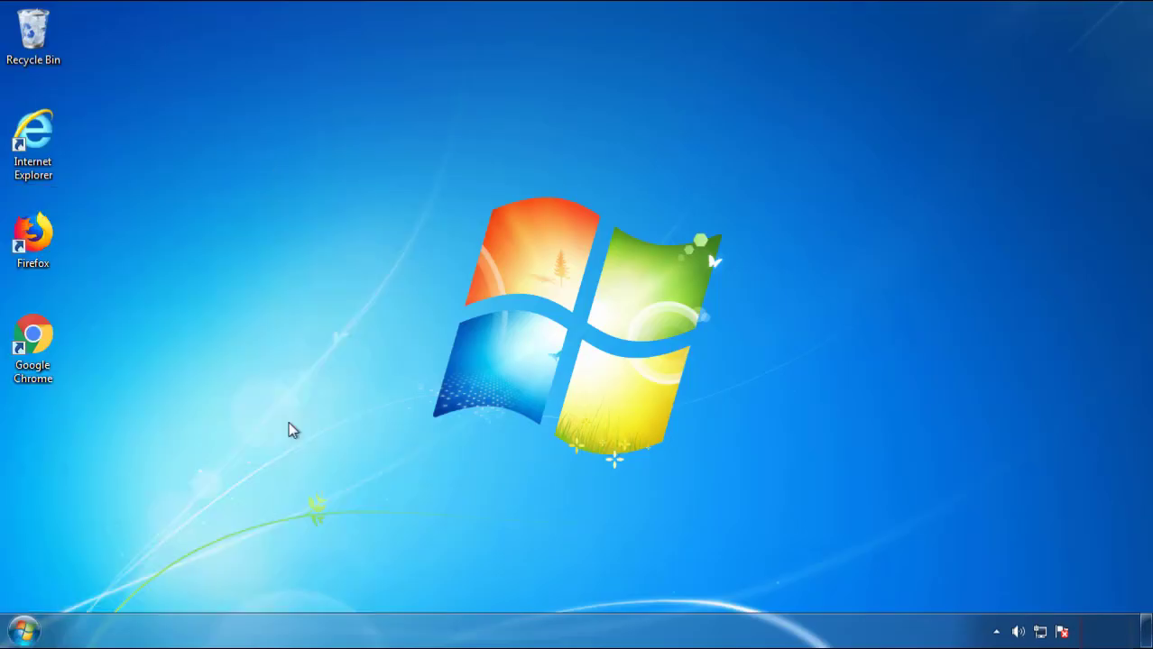
{"action": "left_click", "coordinate": [361, 335]}
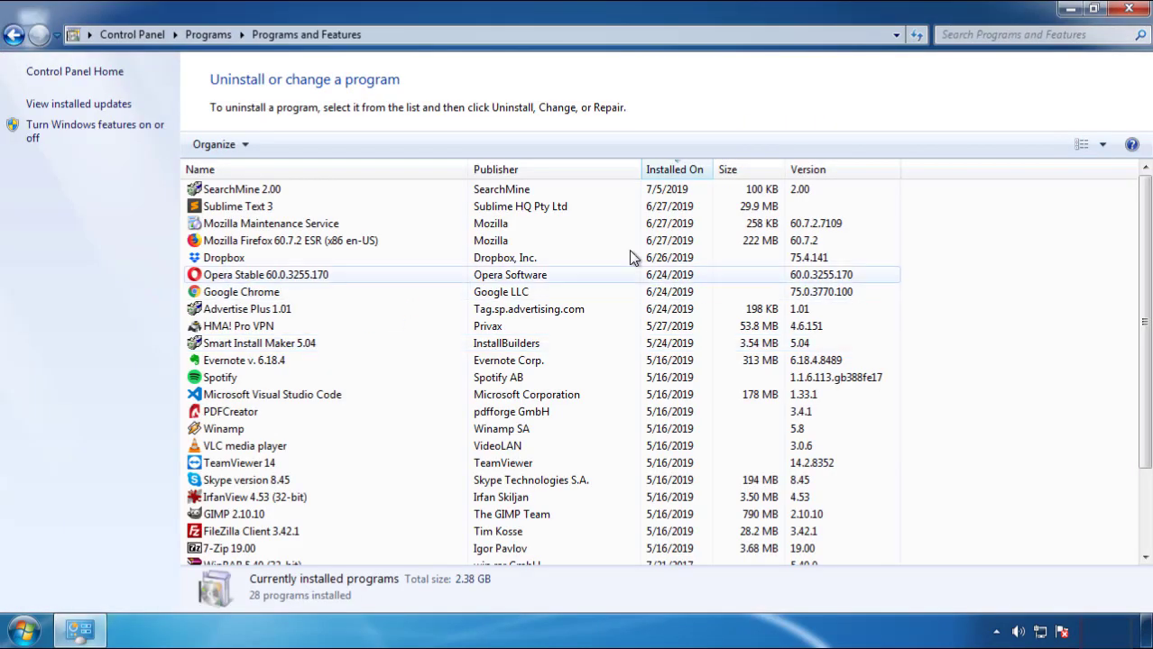
{"action": "left_click", "coordinate": [678, 174]}
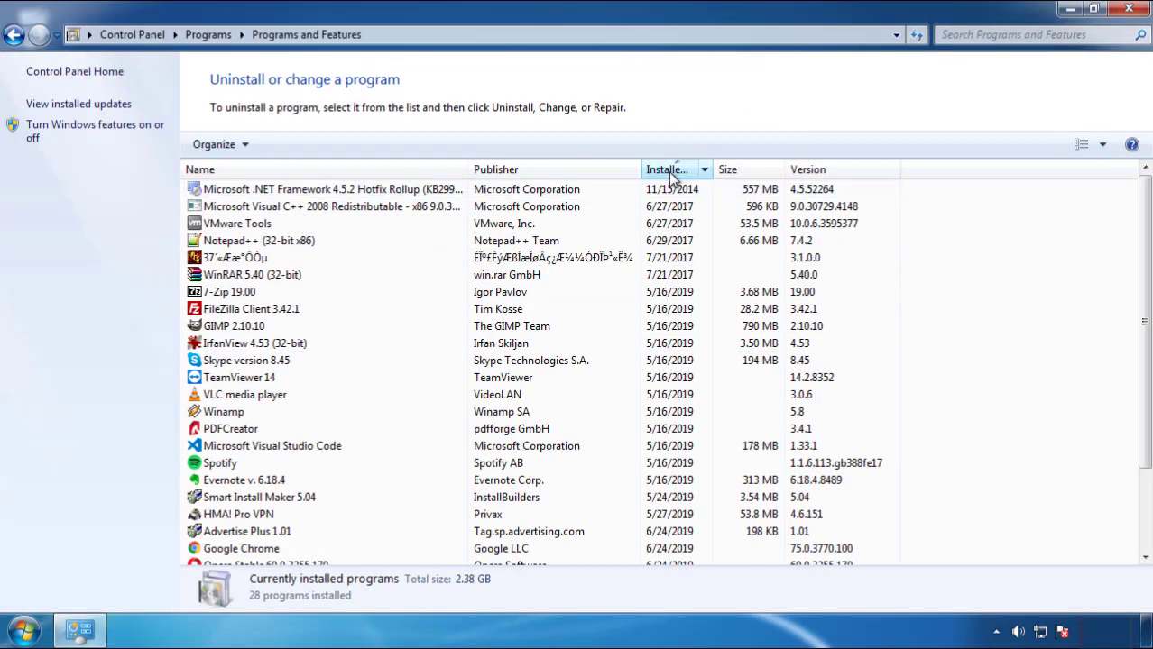
{"action": "left_click", "coordinate": [667, 172]}
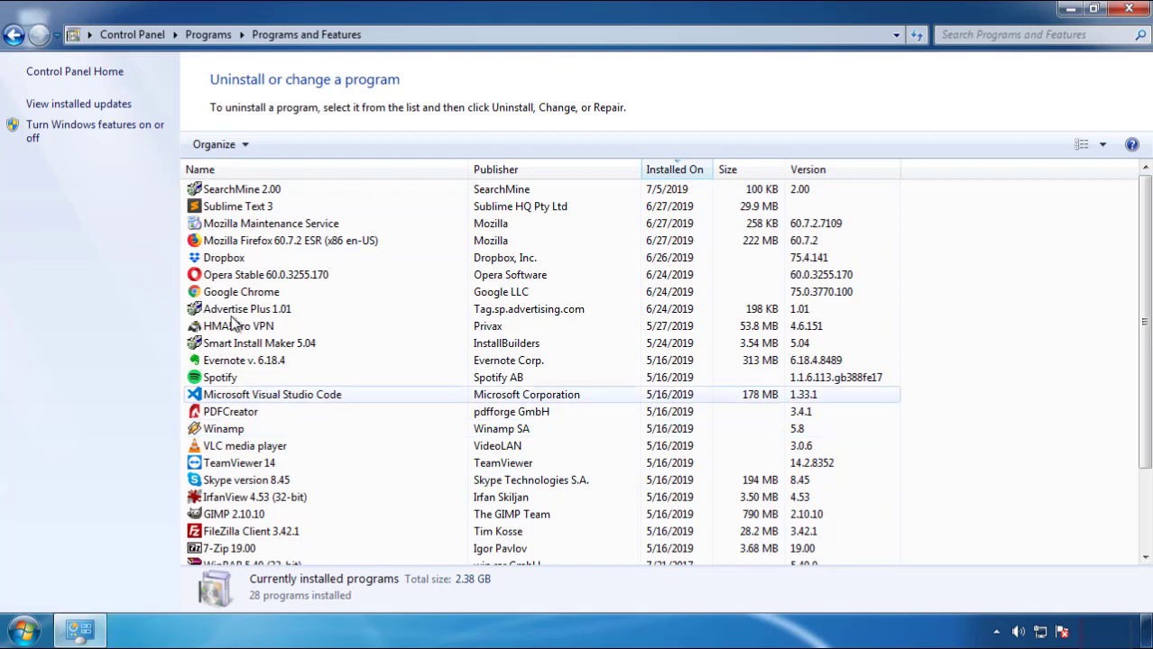
{"action": "left_click", "coordinate": [241, 193]}
Run the SearchMine 2.00 uninstaller to completion, then close Programs and Features.
{"action": "left_click", "coordinate": [287, 144]}
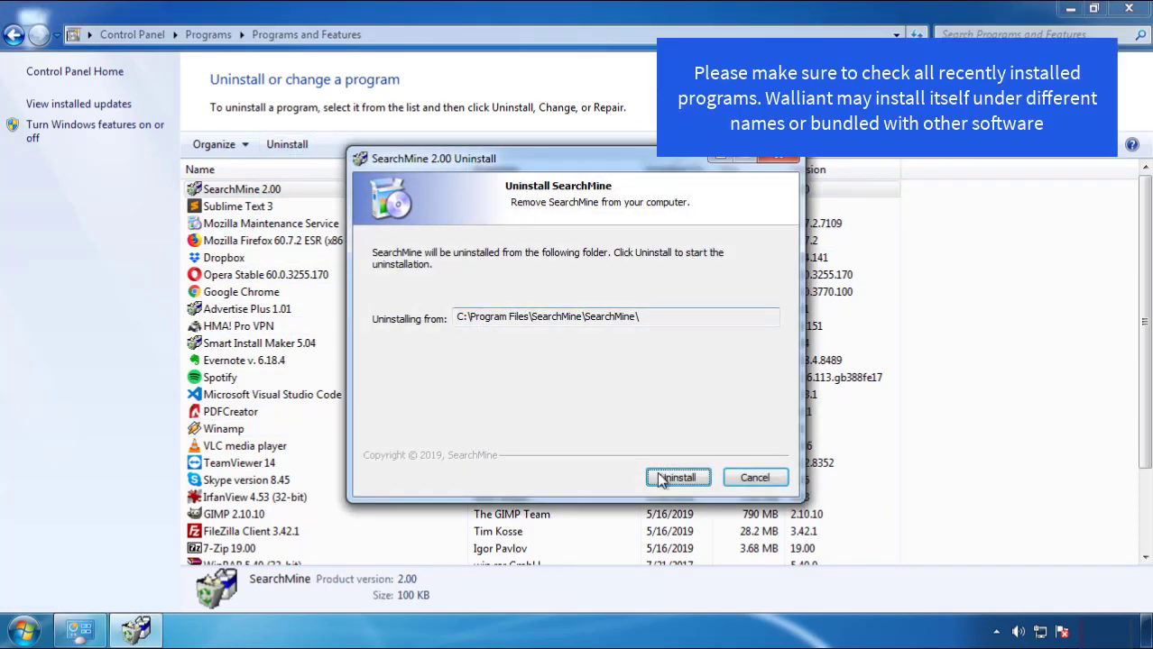
{"action": "left_click", "coordinate": [674, 478]}
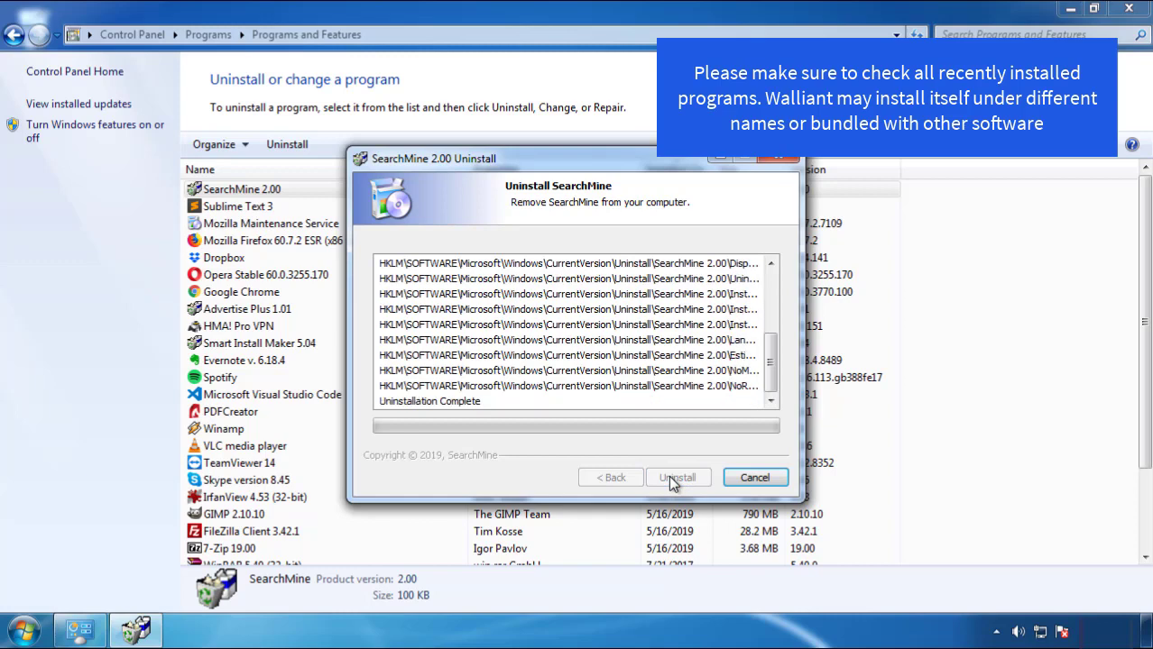
{"action": "left_click", "coordinate": [668, 475]}
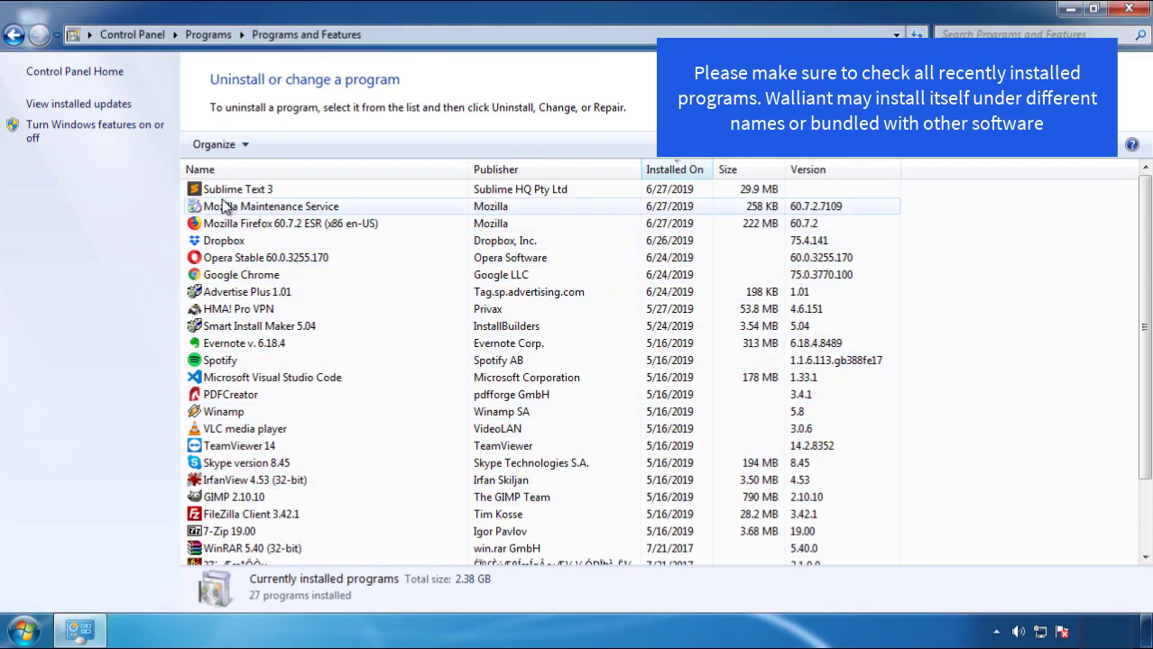
{"action": "left_click", "coordinate": [1131, 12]}
Restart Windows and choose Safe Mode from the F8 Advanced Boot Options menu.
{"action": "left_click", "coordinate": [22, 632]}
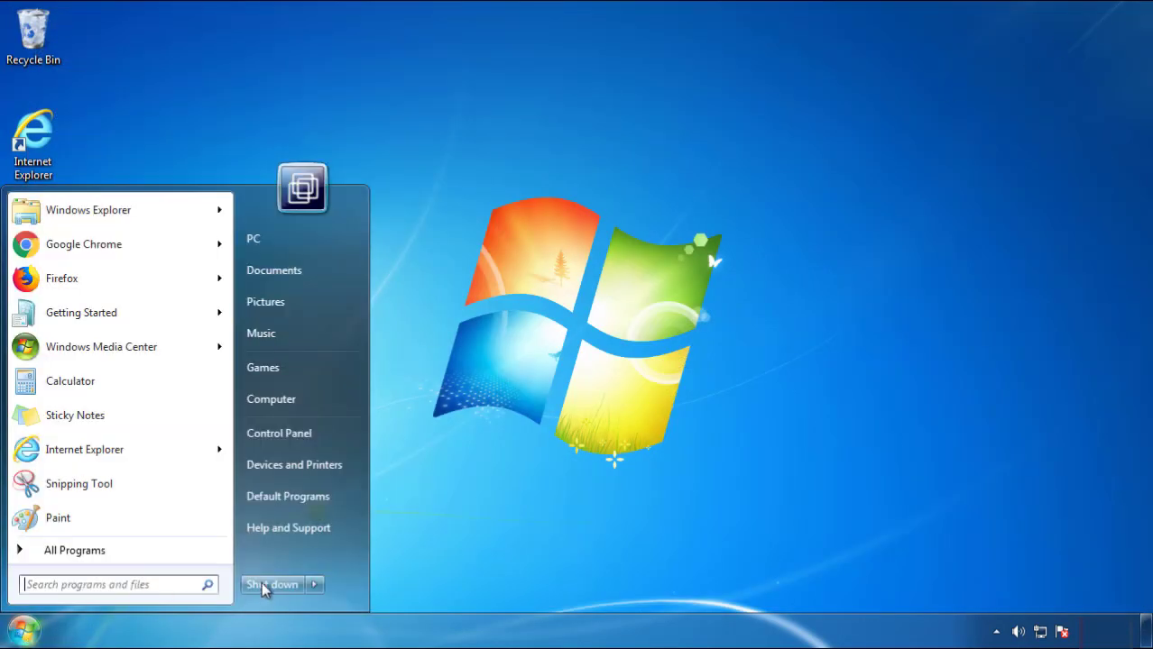
{"action": "left_click", "coordinate": [312, 585]}
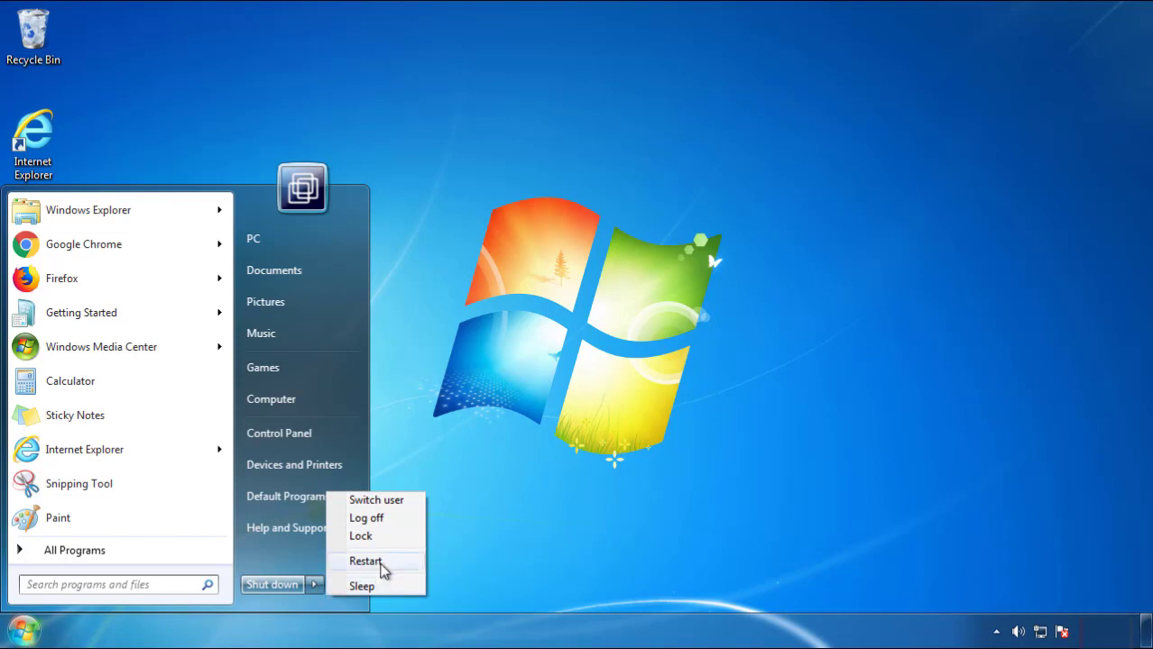
{"action": "left_click", "coordinate": [596, 541]}
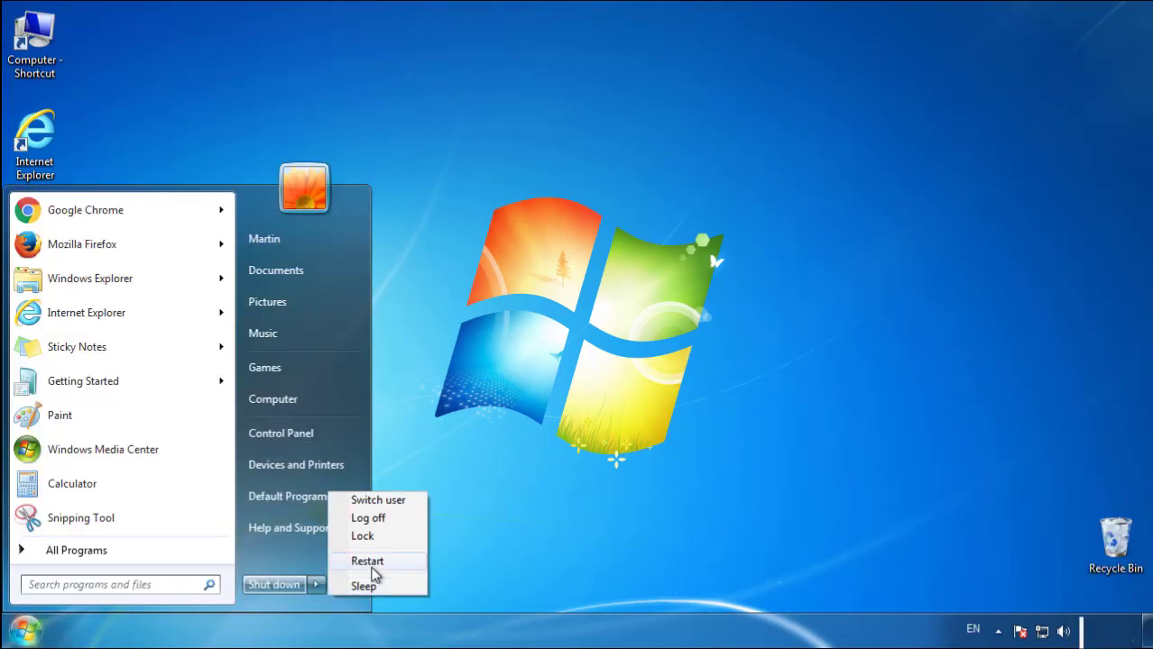
{"action": "left_click", "coordinate": [370, 561]}
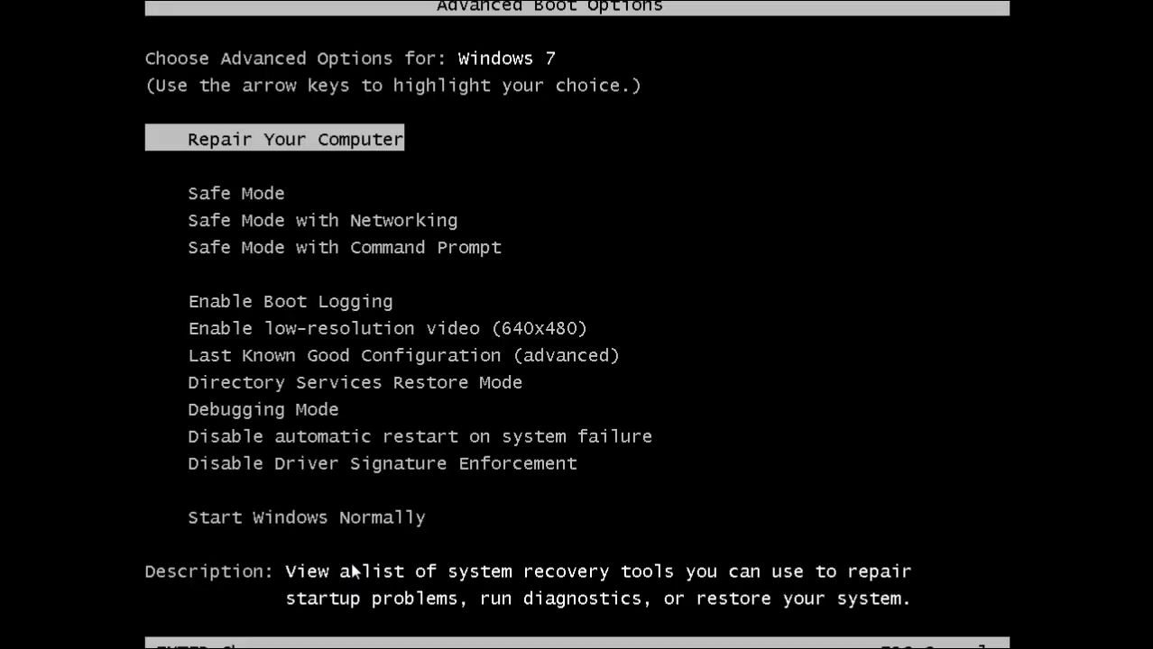
{"action": "key", "text": "Down"}
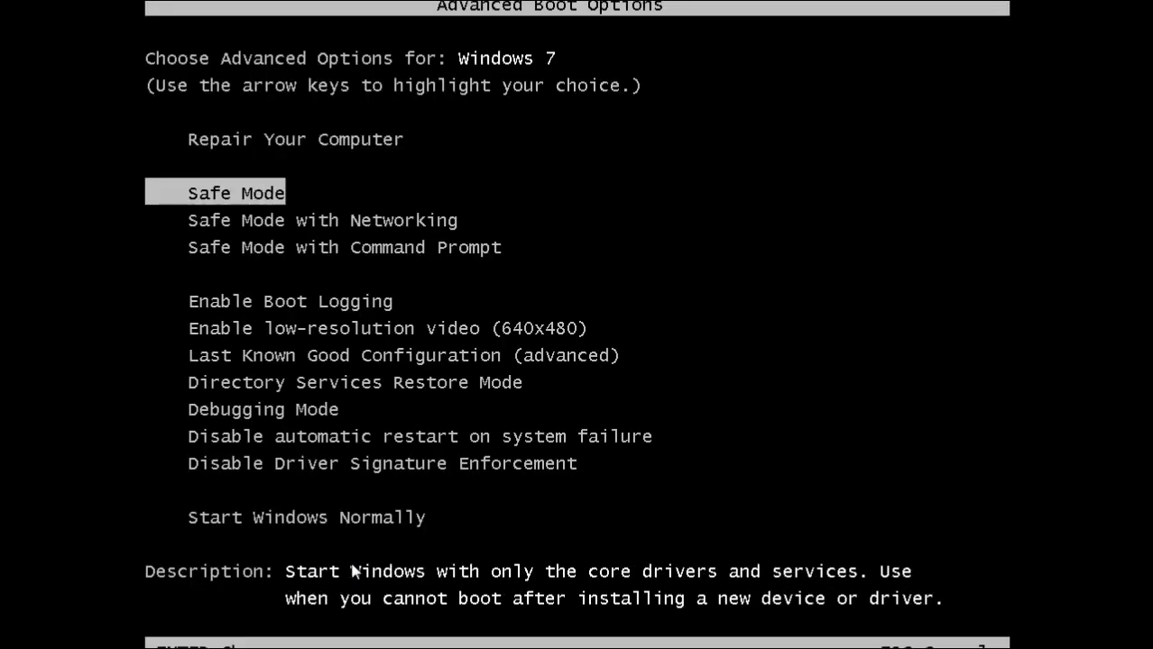
{"action": "key", "text": "Return"}
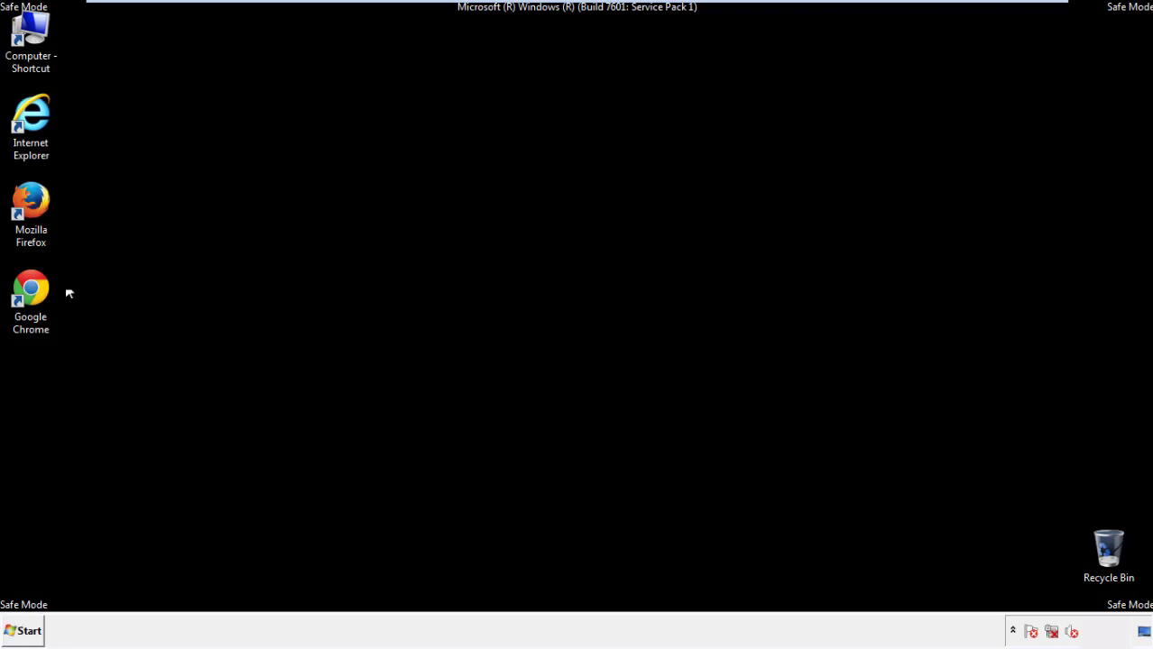
Launch Firefox, decline the default-browser prompt, and toggle the Menu Bar off and back on.
{"action": "double_click", "coordinate": [39, 209]}
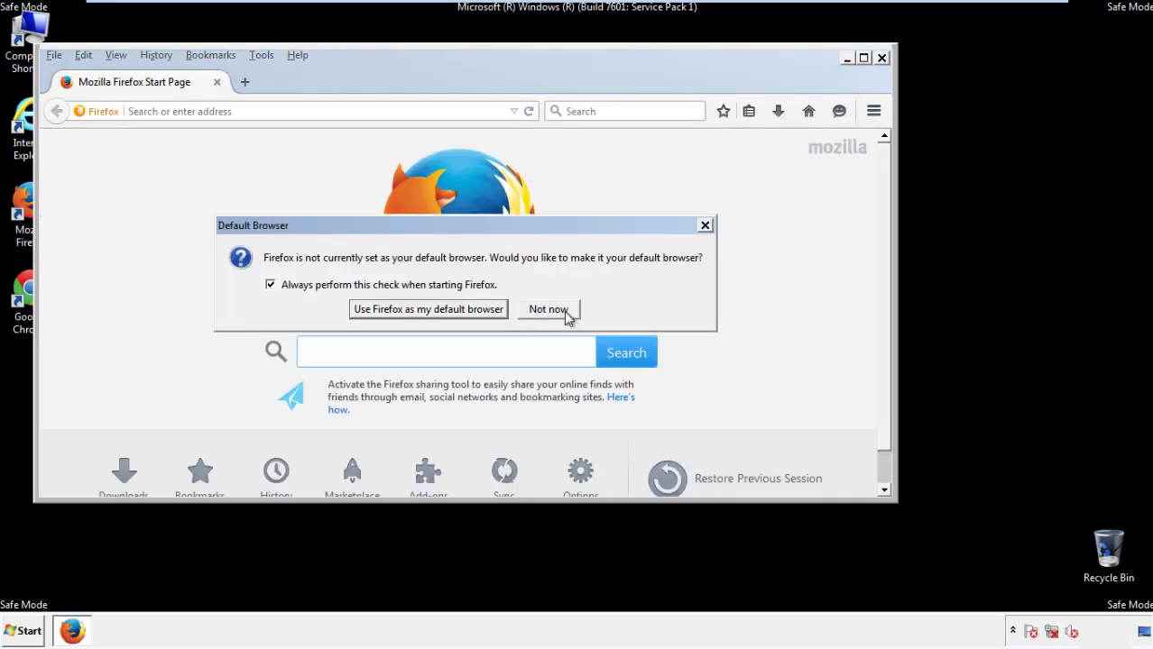
{"action": "left_click", "coordinate": [548, 310]}
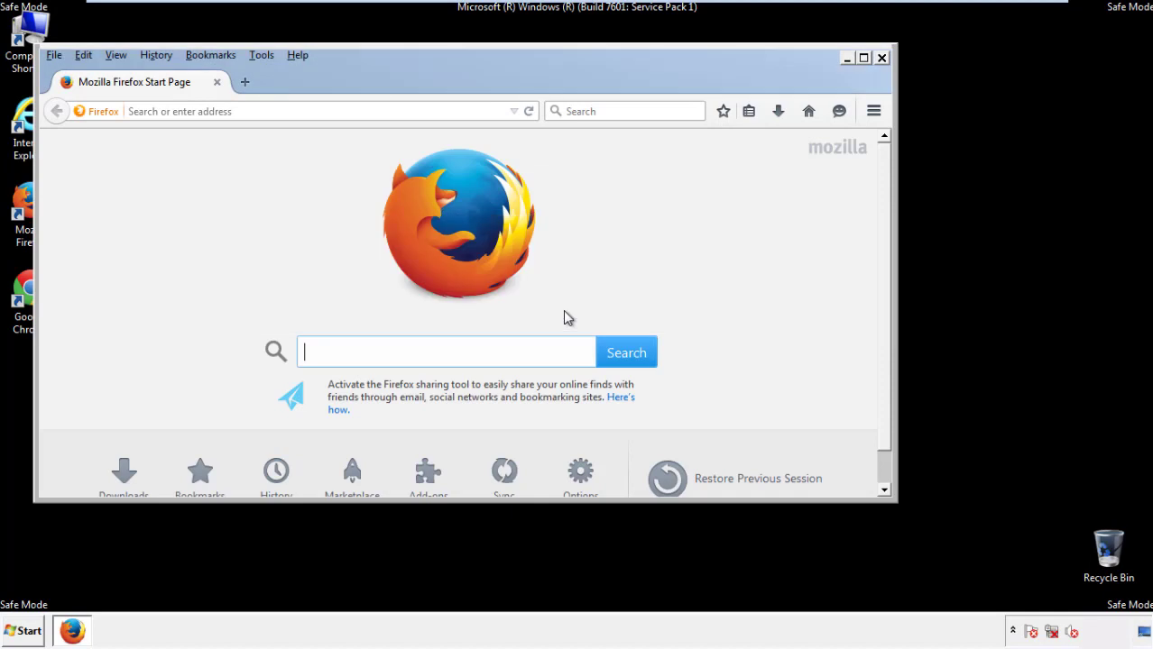
{"action": "right_click", "coordinate": [355, 80]}
{"action": "left_click", "coordinate": [388, 133]}
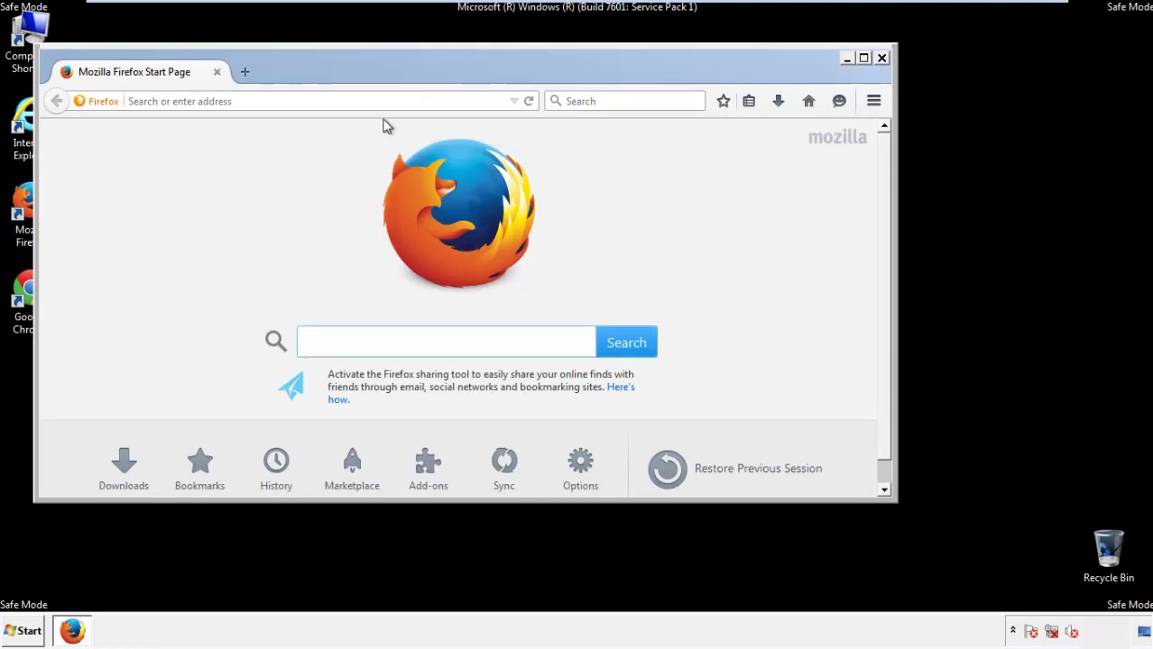
{"action": "right_click", "coordinate": [364, 78]}
{"action": "left_click", "coordinate": [373, 140]}
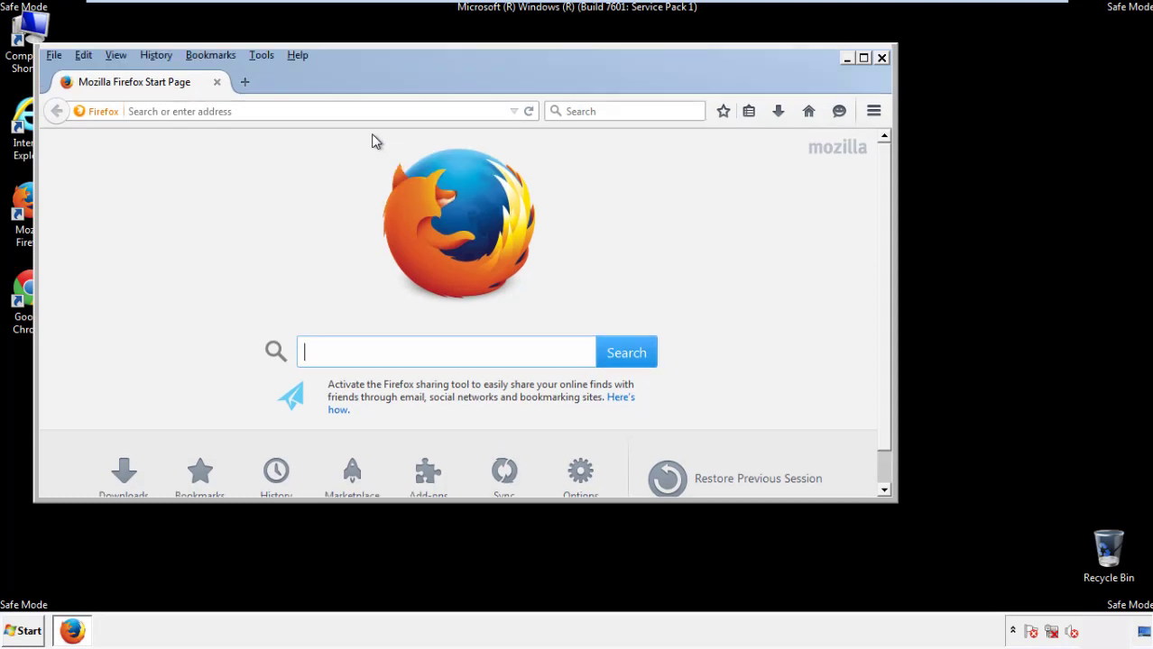
{"action": "left_click", "coordinate": [162, 56]}
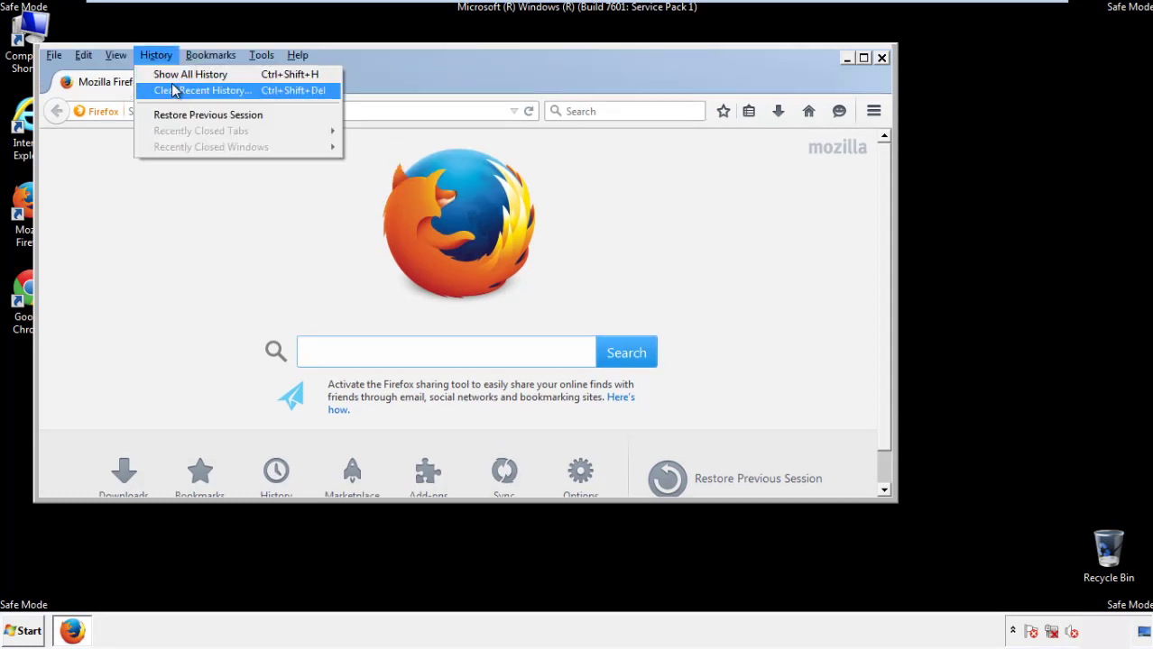
Clear Firefox history for Everything, including cookies, cache, logins, offline data and site preferences.
{"action": "left_click", "coordinate": [174, 91]}
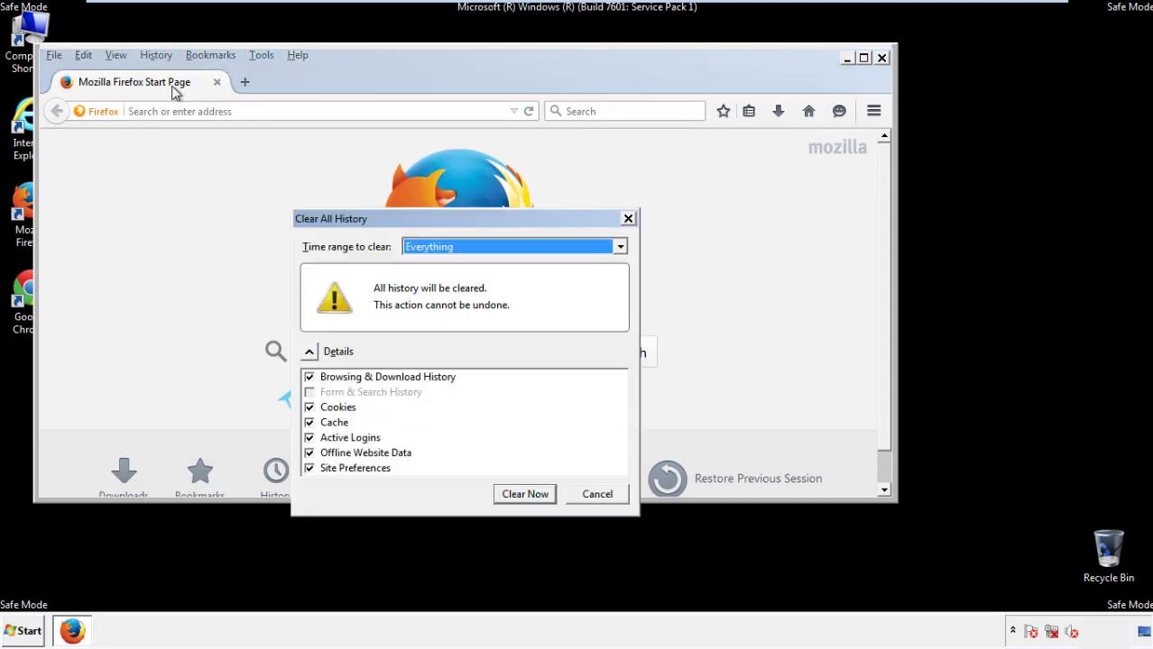
{"action": "left_click", "coordinate": [428, 251]}
{"action": "left_click", "coordinate": [431, 335]}
{"action": "left_click", "coordinate": [308, 456]}
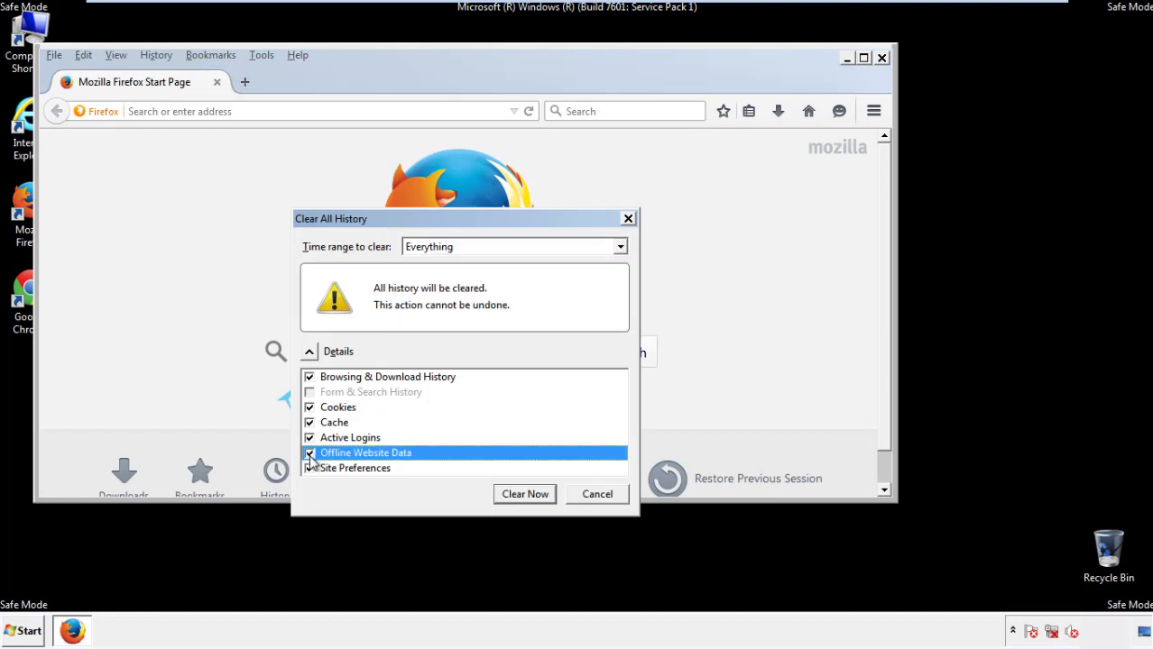
{"action": "left_click", "coordinate": [309, 470]}
{"action": "left_click", "coordinate": [310, 470]}
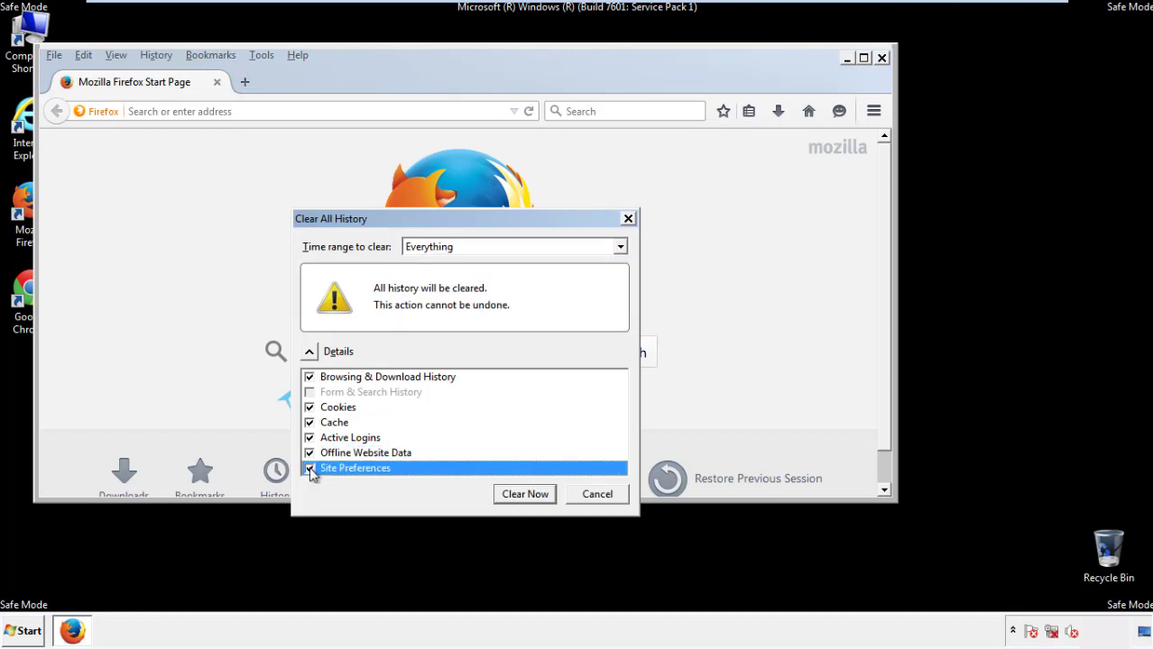
{"action": "left_click", "coordinate": [524, 495]}
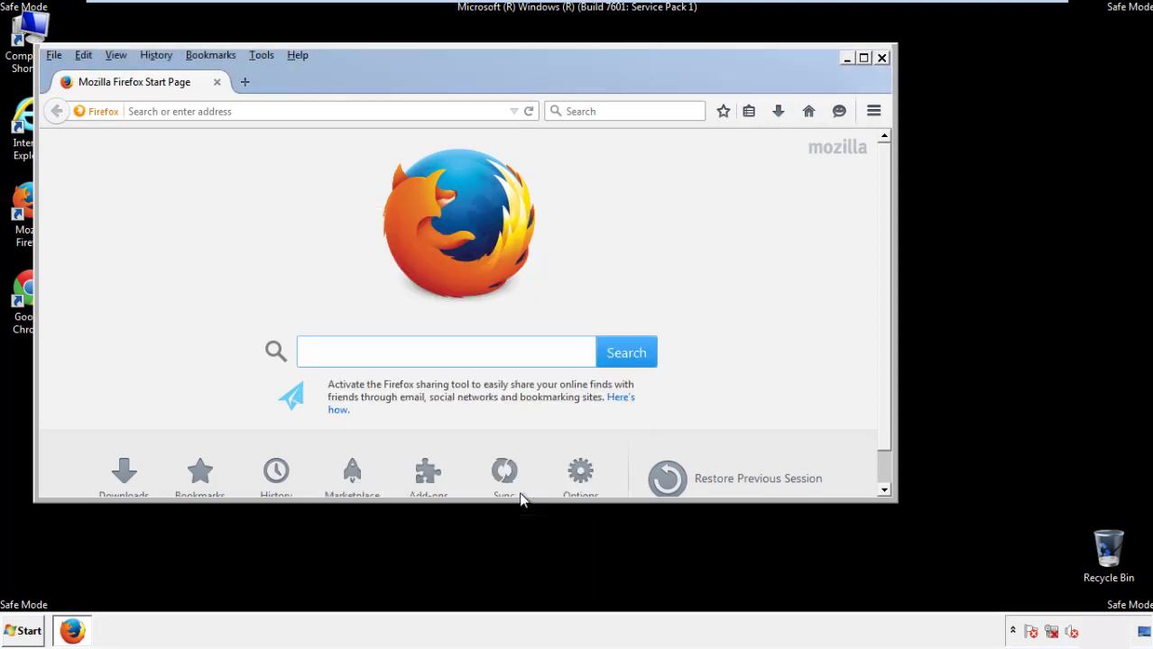
Refresh Firefox from Troubleshooting Information, finish the import wizard and decline the default-browser prompt.
{"action": "left_click", "coordinate": [298, 56]}
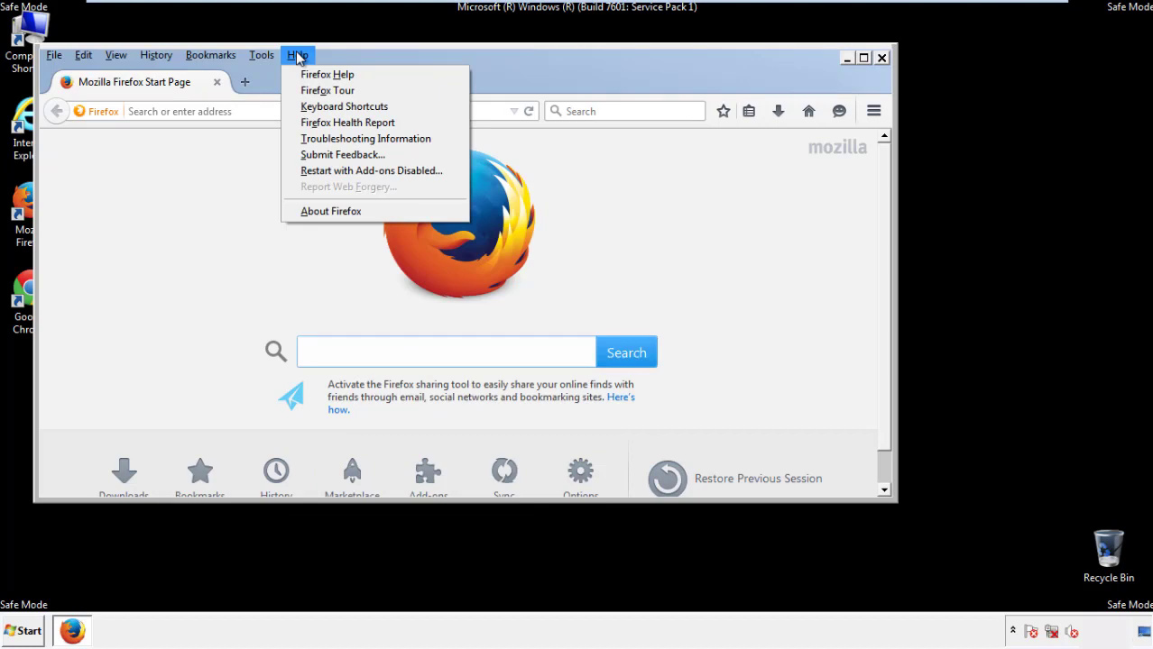
{"action": "left_click", "coordinate": [333, 138]}
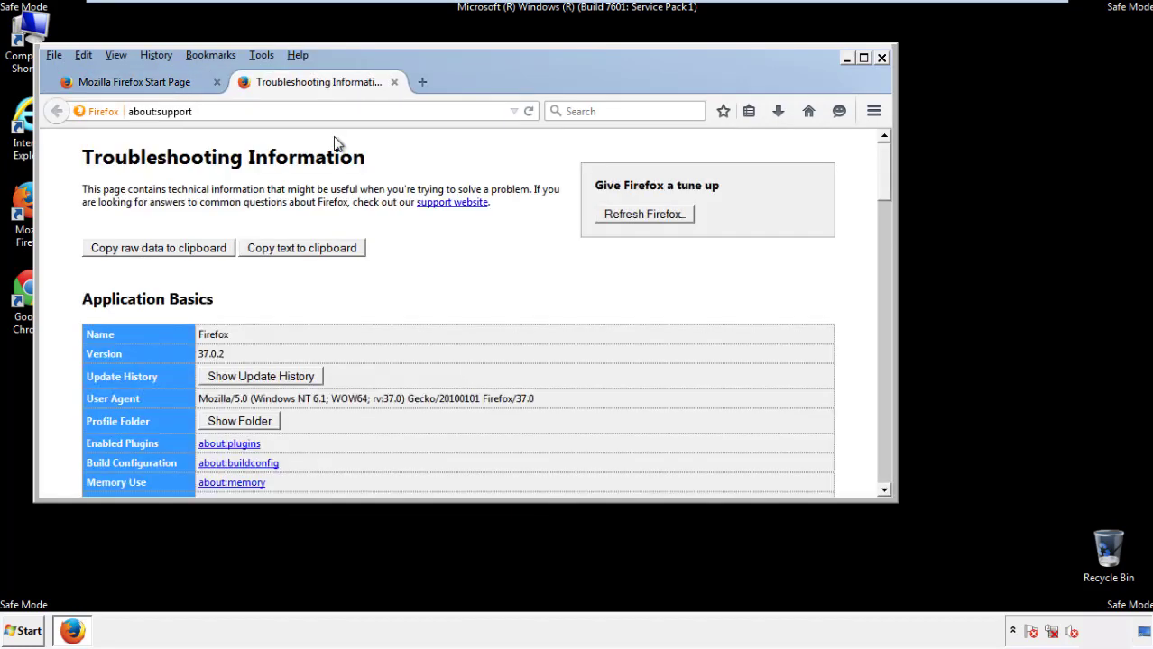
{"action": "left_click", "coordinate": [668, 217]}
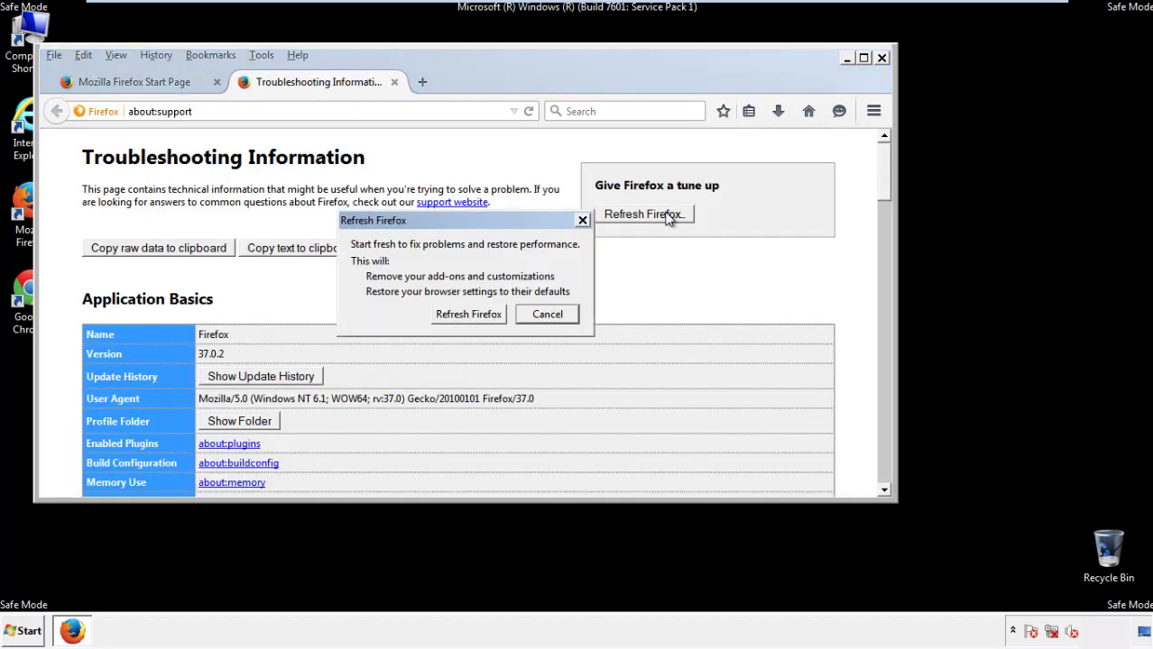
{"action": "left_click", "coordinate": [470, 317]}
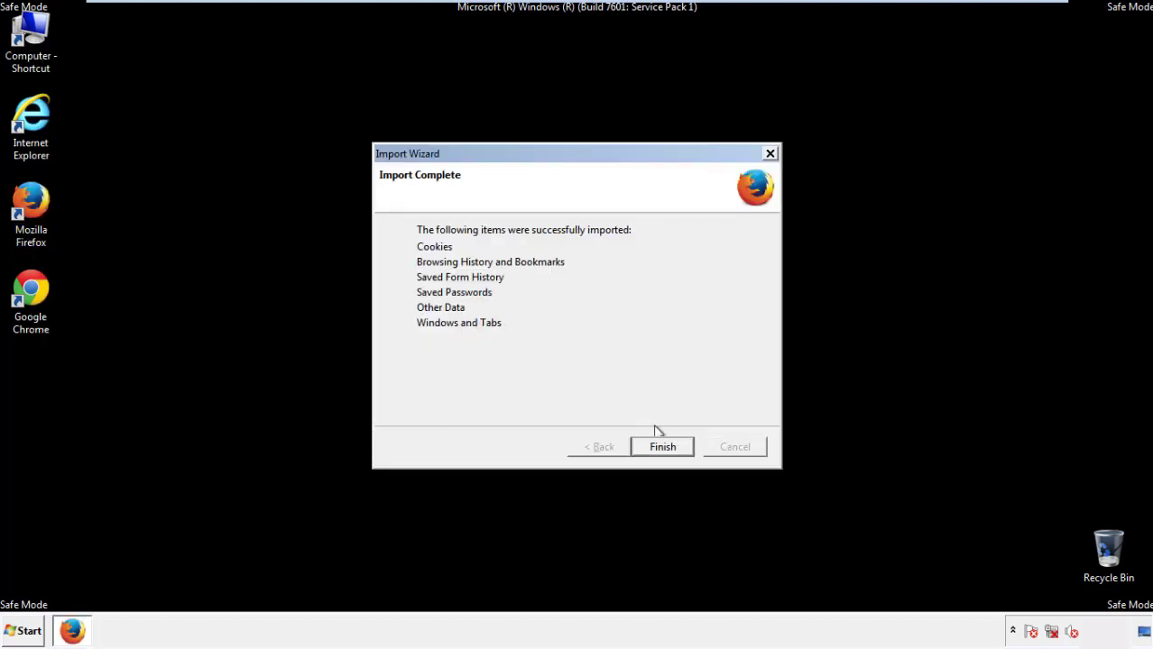
{"action": "left_click", "coordinate": [662, 446]}
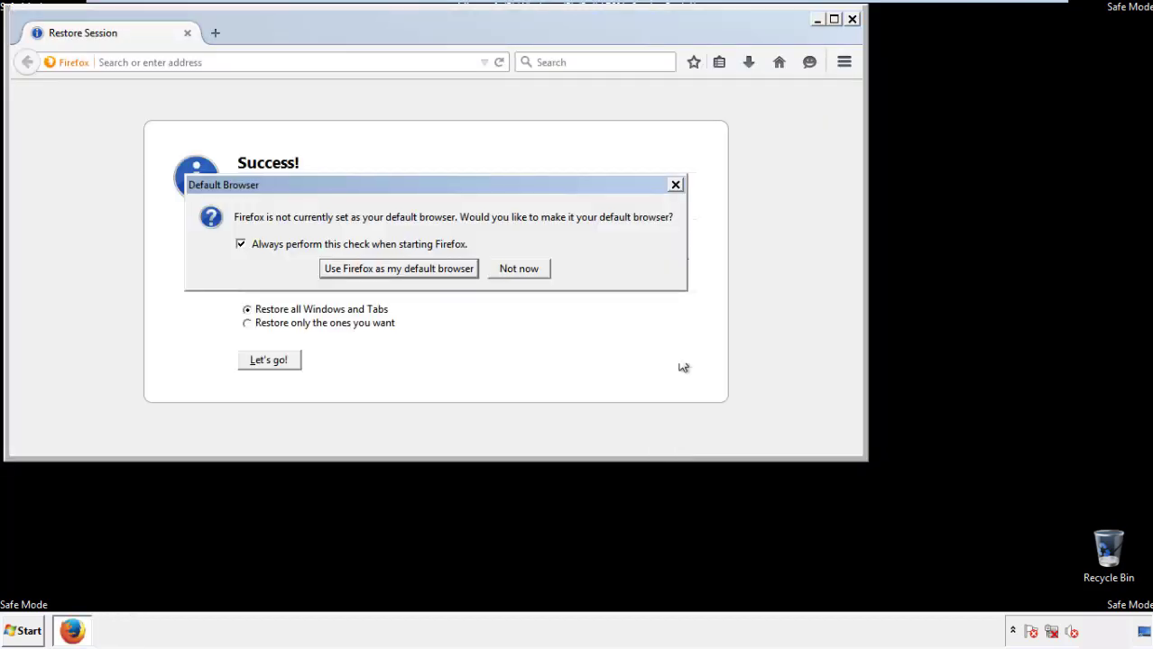
{"action": "left_click", "coordinate": [519, 270]}
Close Firefox and launch Google Chrome from the desktop.
{"action": "left_click", "coordinate": [851, 19]}
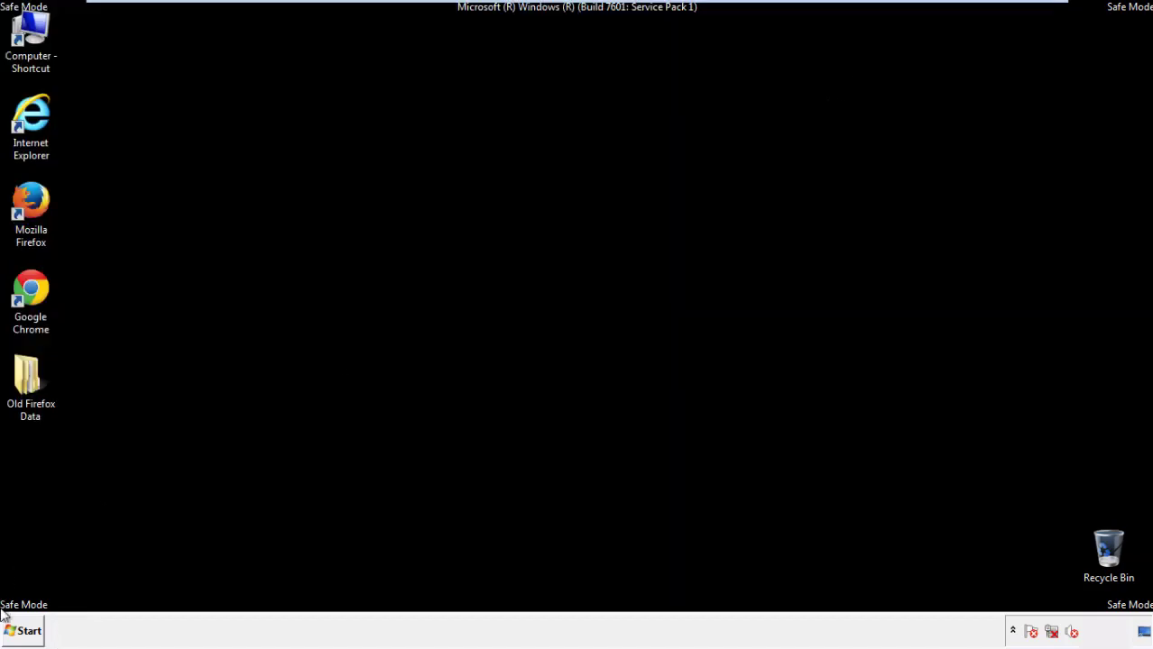
{"action": "left_click", "coordinate": [28, 287]}
{"action": "double_click", "coordinate": [27, 287]}
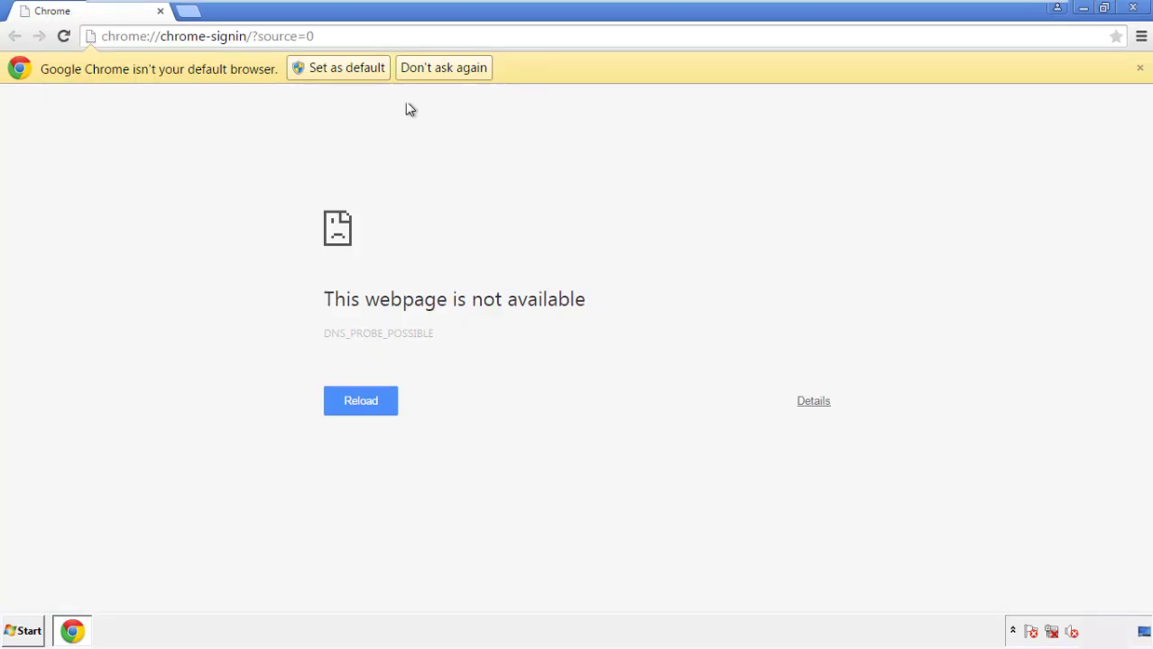
Choose 'Don't ask again' on Chrome's default-browser infobar and go to History via Settings.
{"action": "left_click", "coordinate": [463, 70]}
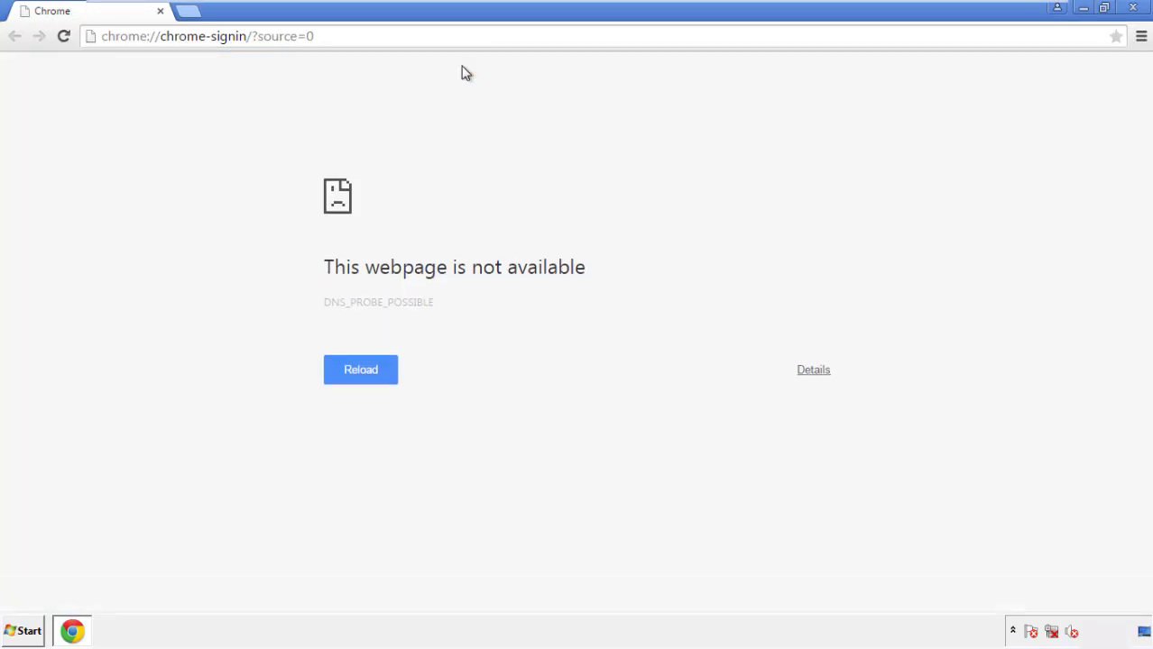
{"action": "left_click", "coordinate": [1141, 38]}
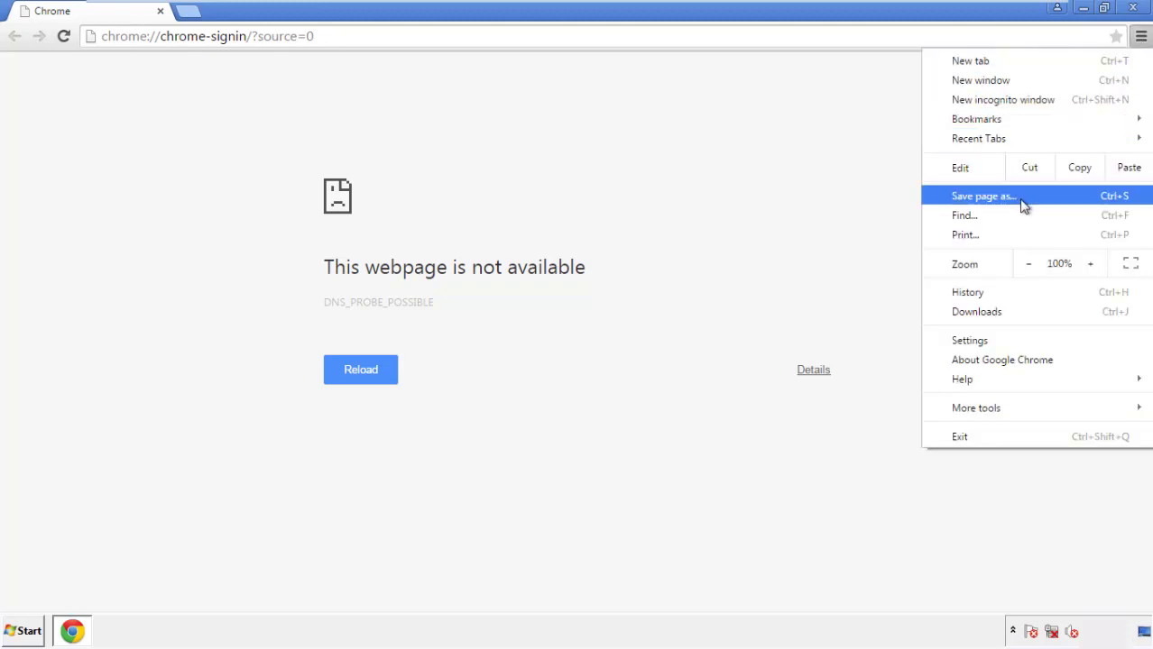
{"action": "left_click", "coordinate": [971, 340]}
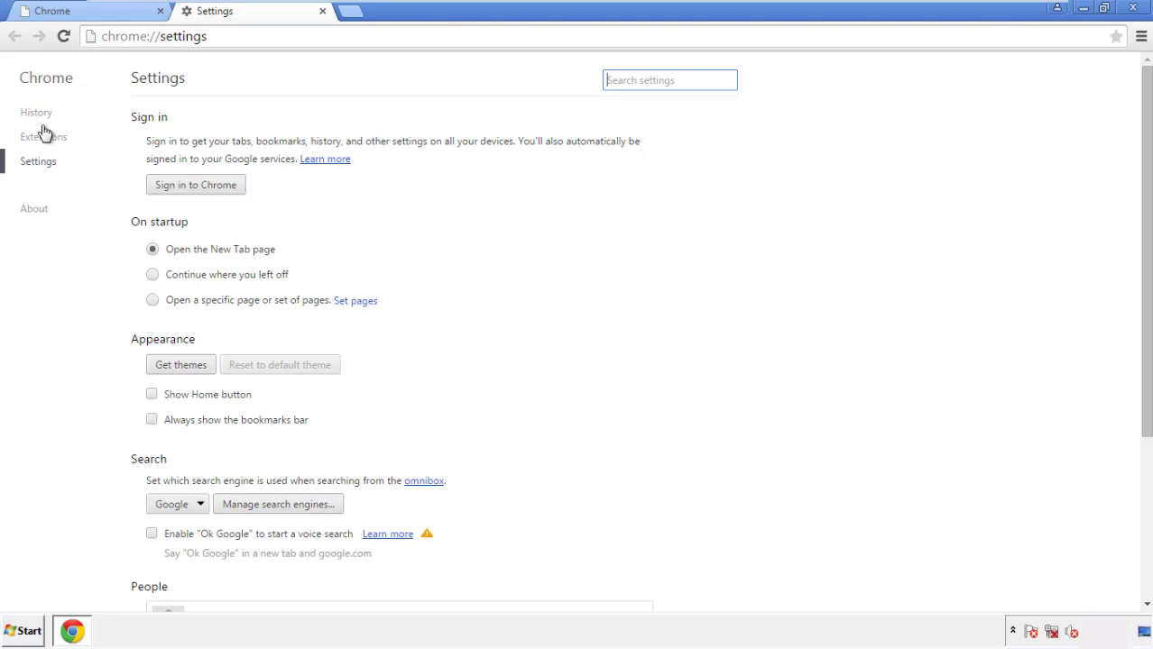
{"action": "left_click", "coordinate": [41, 113]}
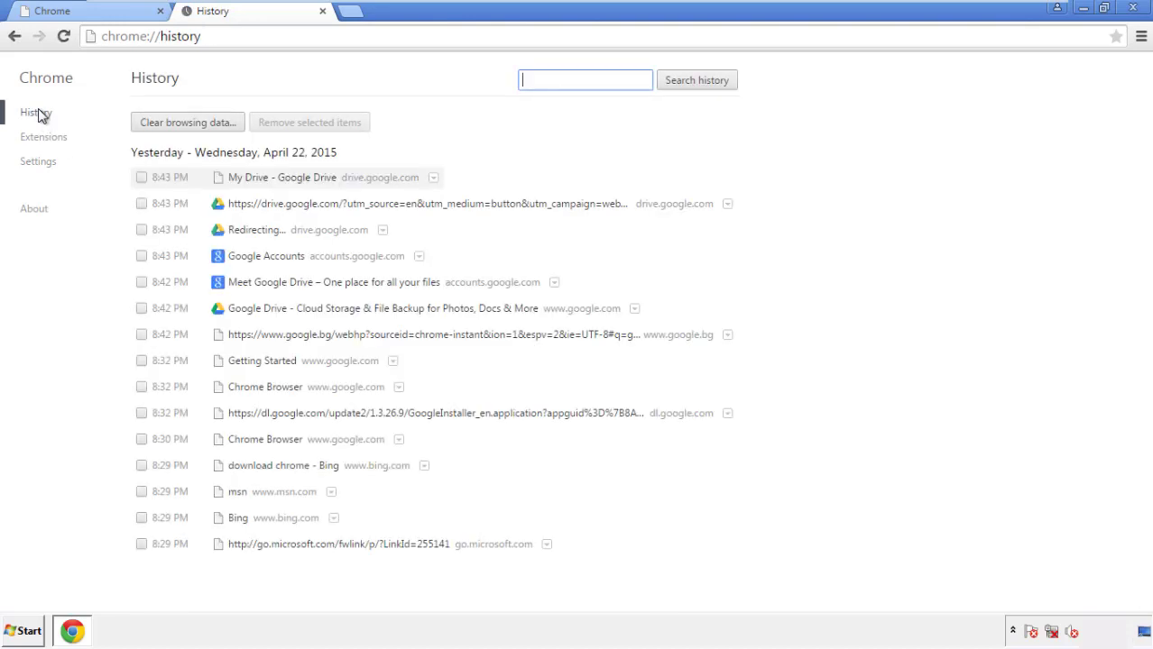
Clear Chrome browsing data from the beginning of time, adding autofill form data and content licenses.
{"action": "left_click", "coordinate": [173, 126]}
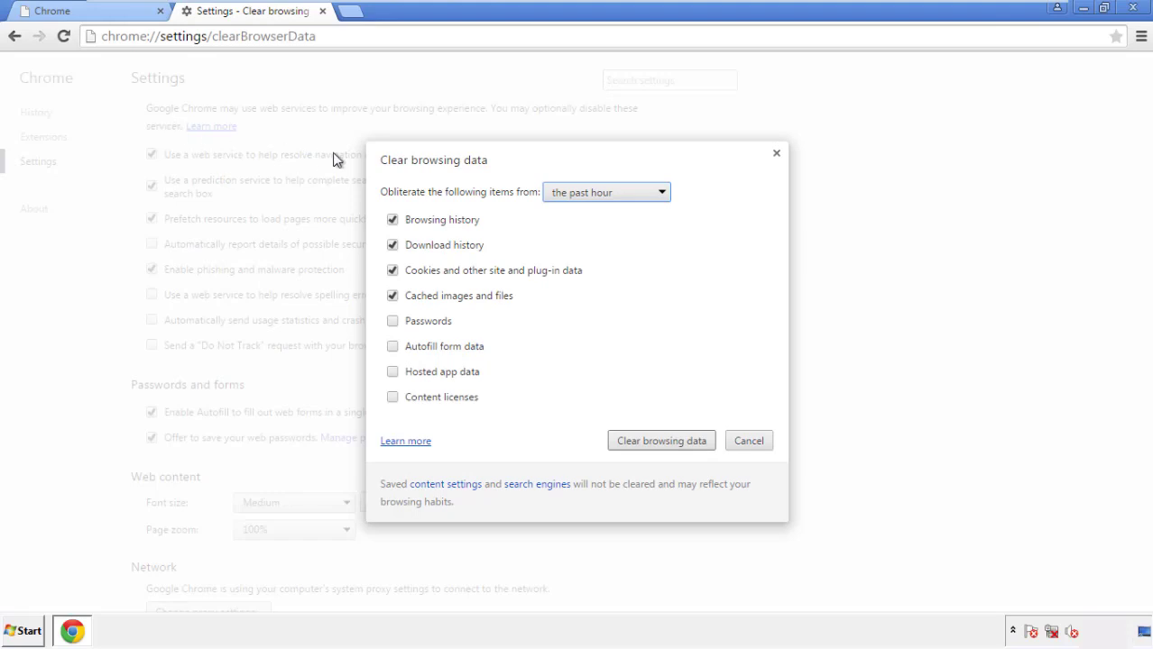
{"action": "left_click", "coordinate": [581, 194]}
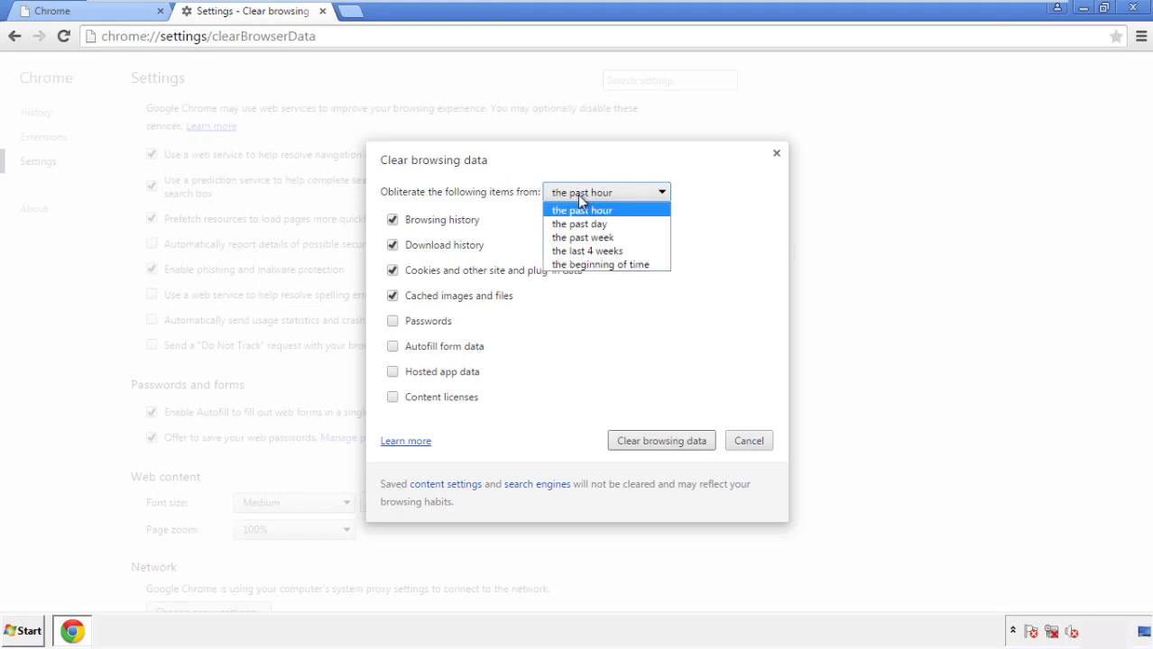
{"action": "left_click", "coordinate": [577, 267]}
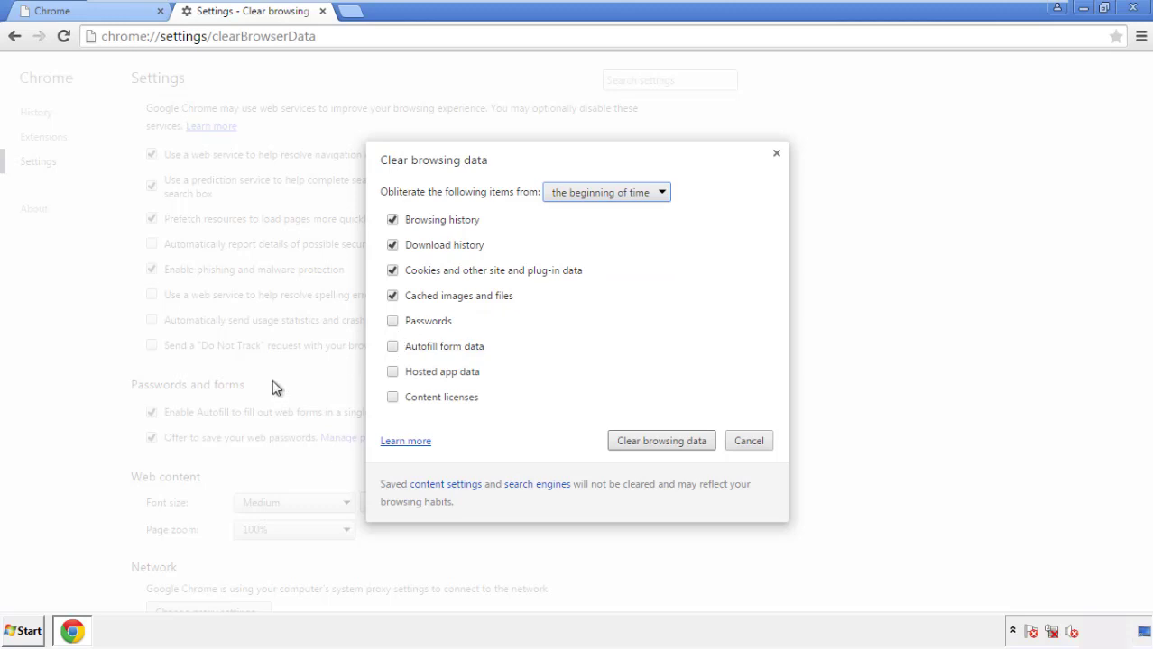
{"action": "left_click", "coordinate": [401, 352]}
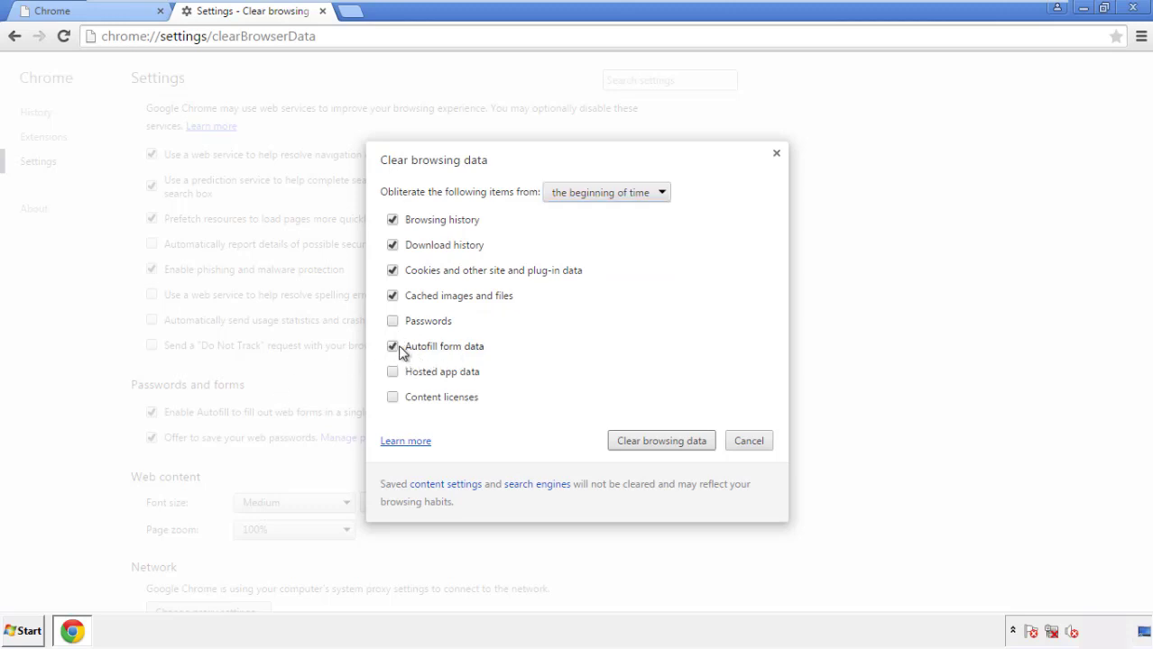
{"action": "left_click", "coordinate": [394, 399]}
{"action": "left_click", "coordinate": [646, 443]}
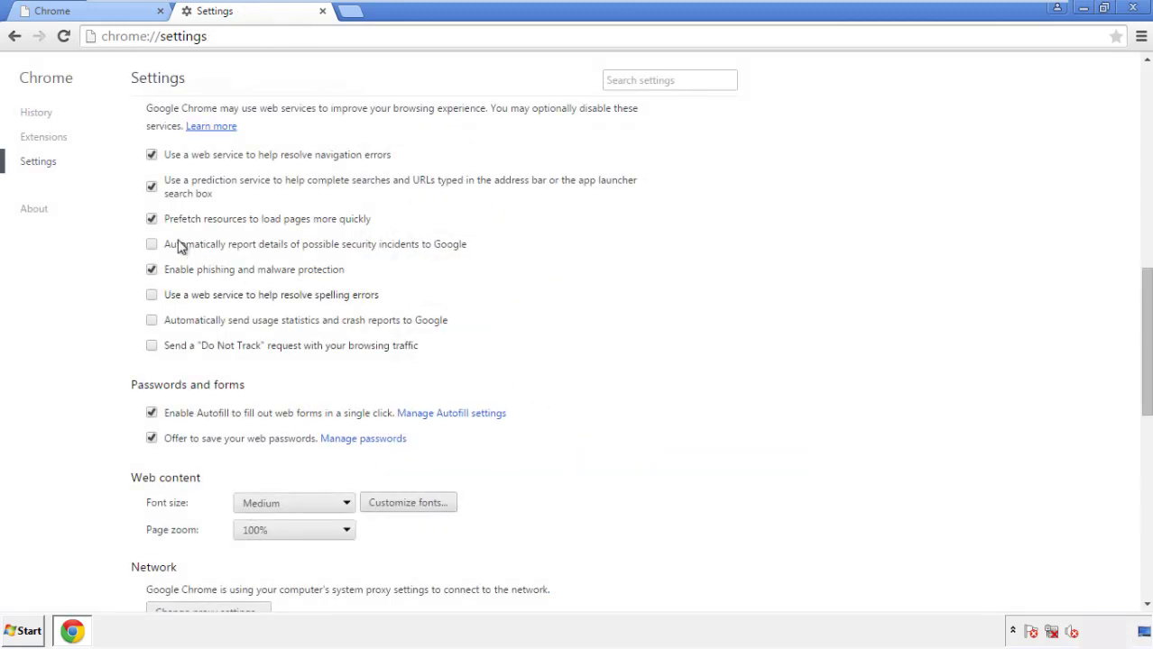
Reset Chrome settings to their original defaults and close the browser.
{"action": "left_click_drag", "start_coordinate": [1144, 274], "coordinate": [1118, 498]}
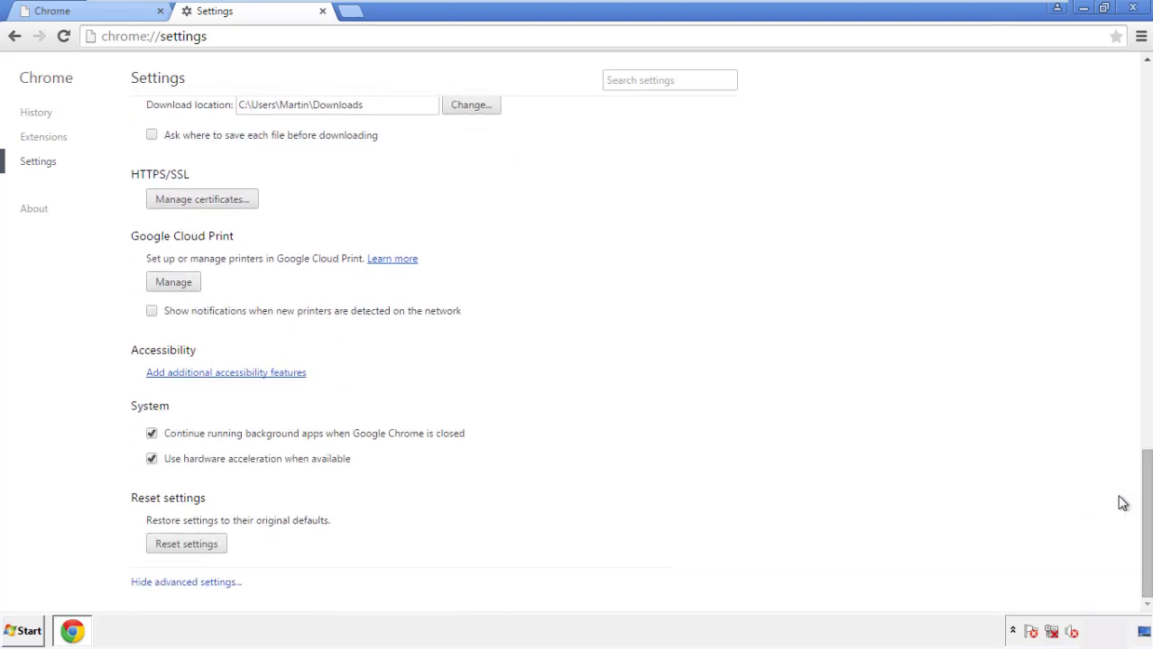
{"action": "left_click", "coordinate": [221, 548]}
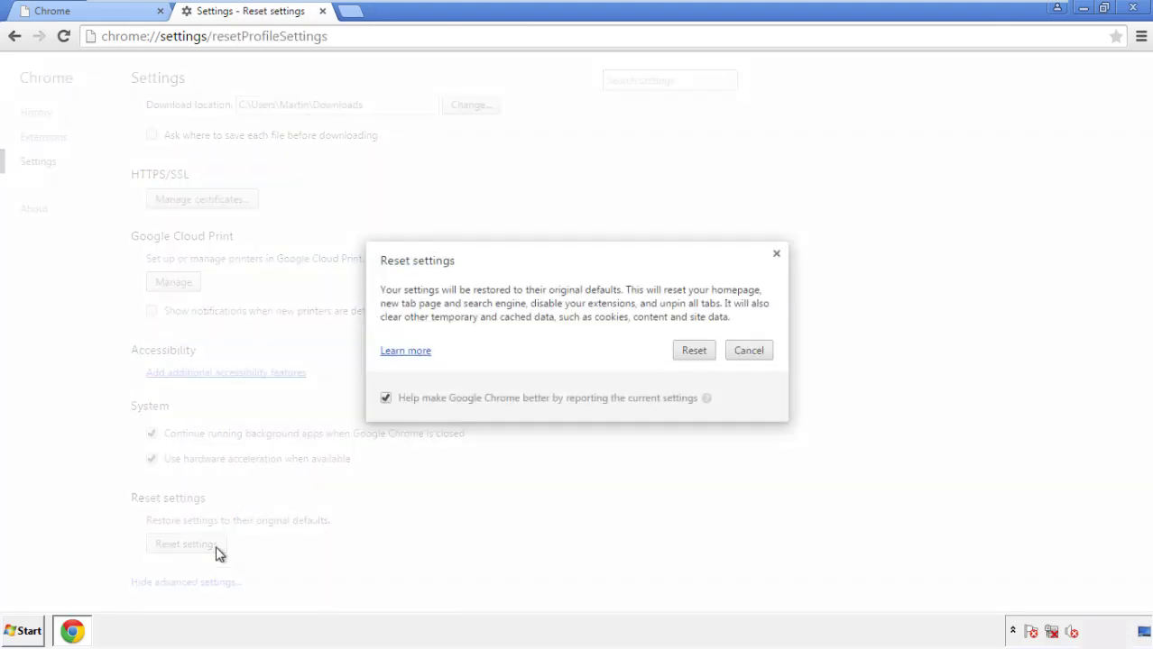
{"action": "left_click", "coordinate": [695, 353]}
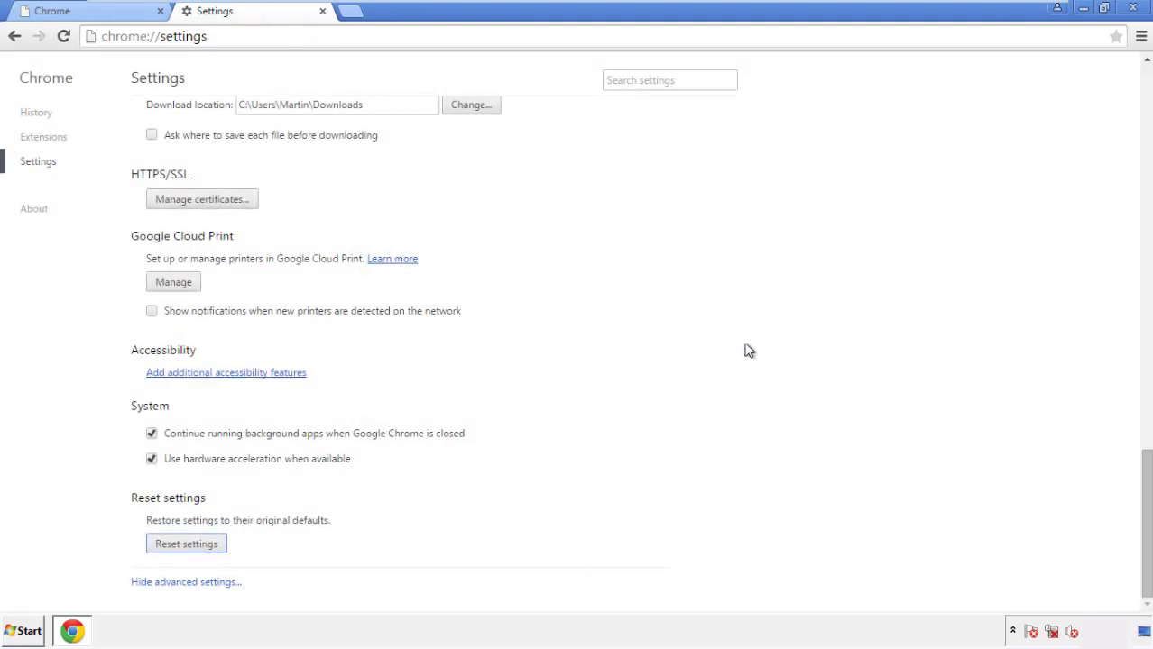
{"action": "left_click", "coordinate": [1132, 7]}
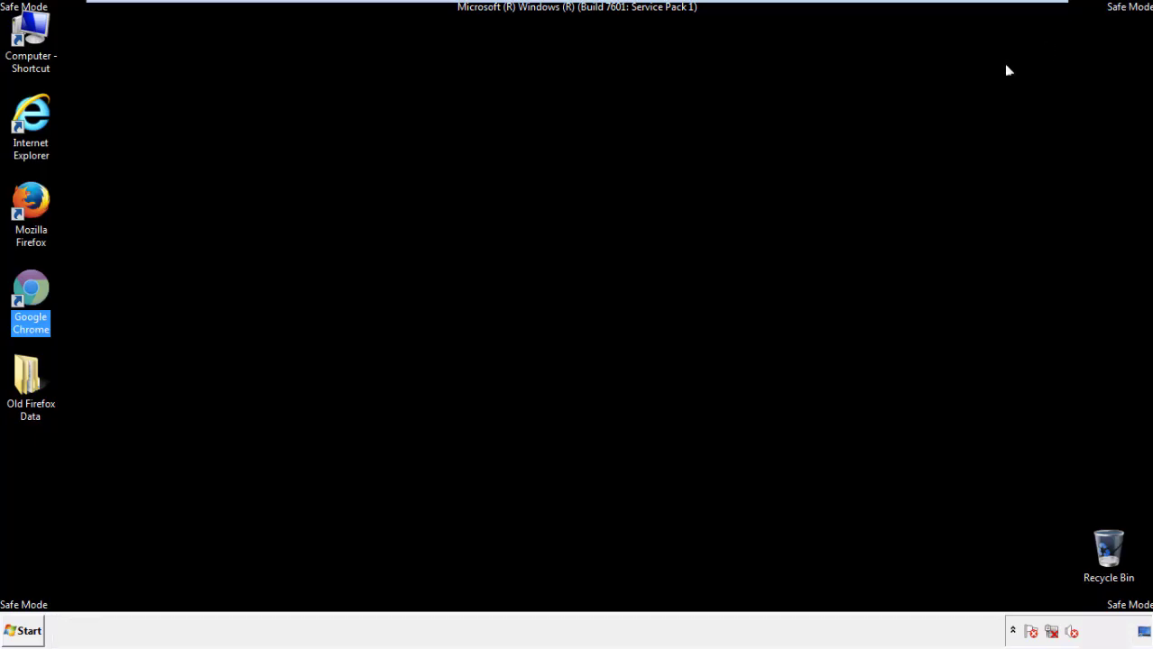
Deselect the desktop icons and launch Mozilla Firefox from its desktop shortcut.
{"action": "left_click", "coordinate": [622, 290]}
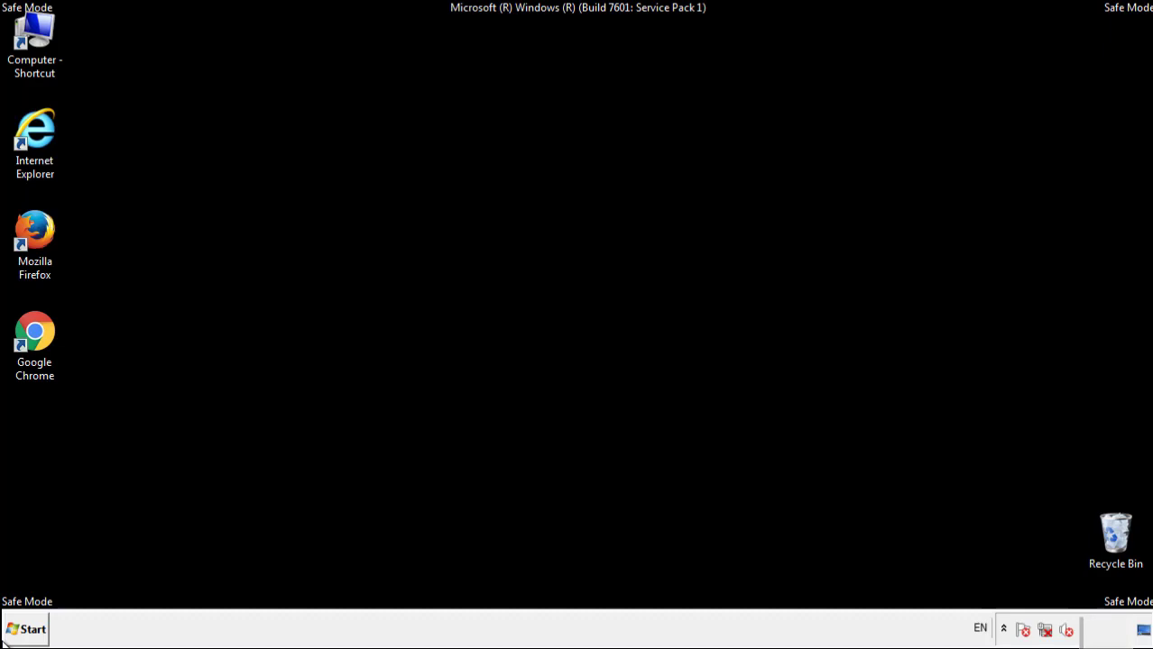
{"action": "double_click", "coordinate": [44, 226]}
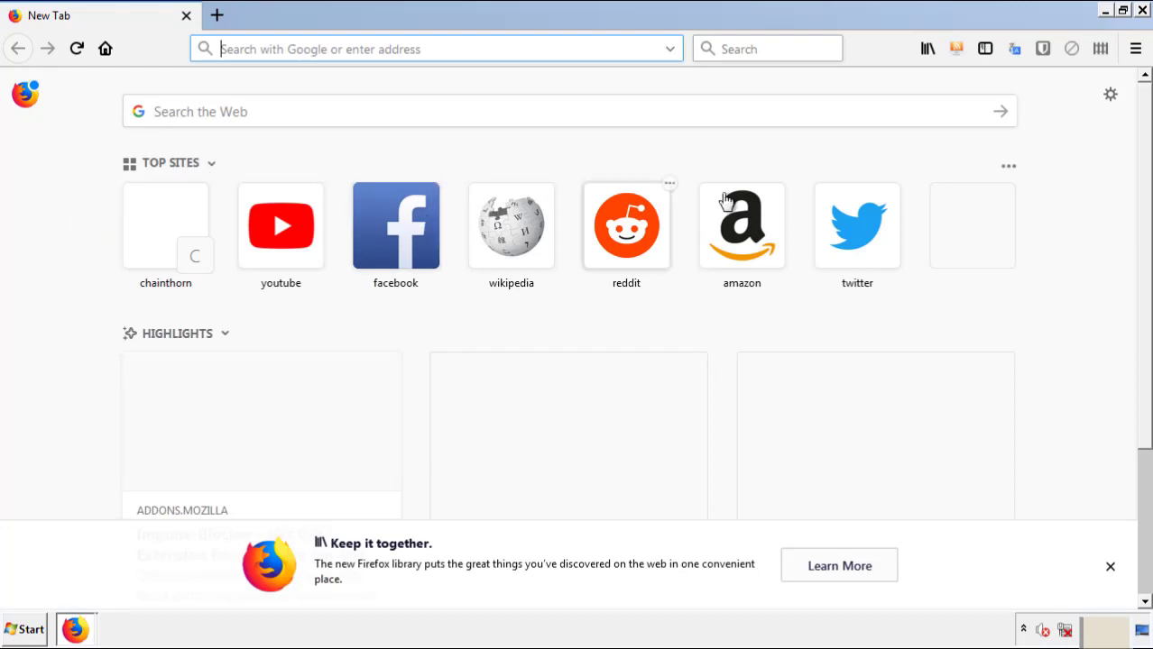
Remove the Search Mine extension from Firefox's Add-ons Manager, then close Firefox.
{"action": "left_click", "coordinate": [1135, 50]}
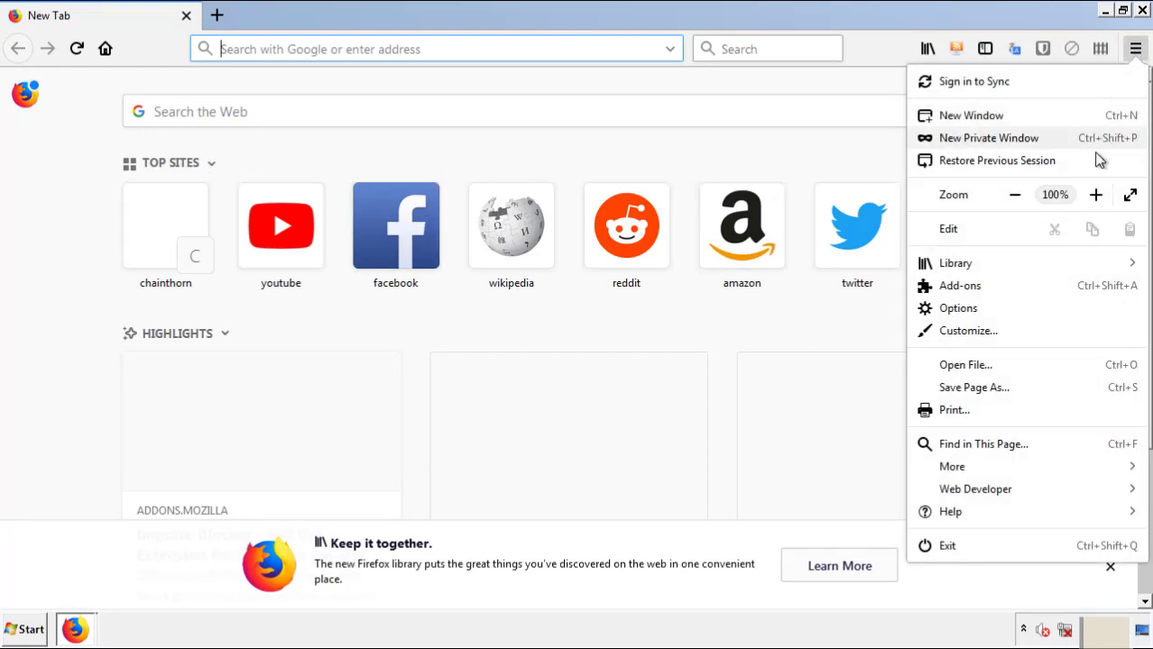
{"action": "left_click", "coordinate": [1063, 292]}
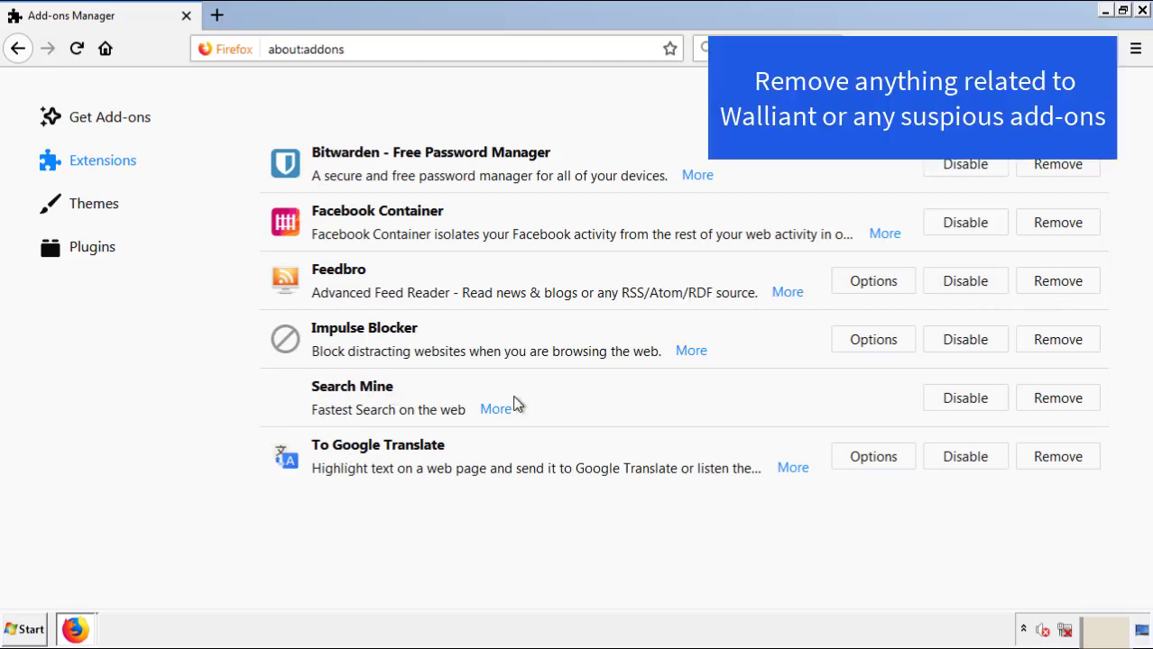
{"action": "left_click", "coordinate": [1055, 402]}
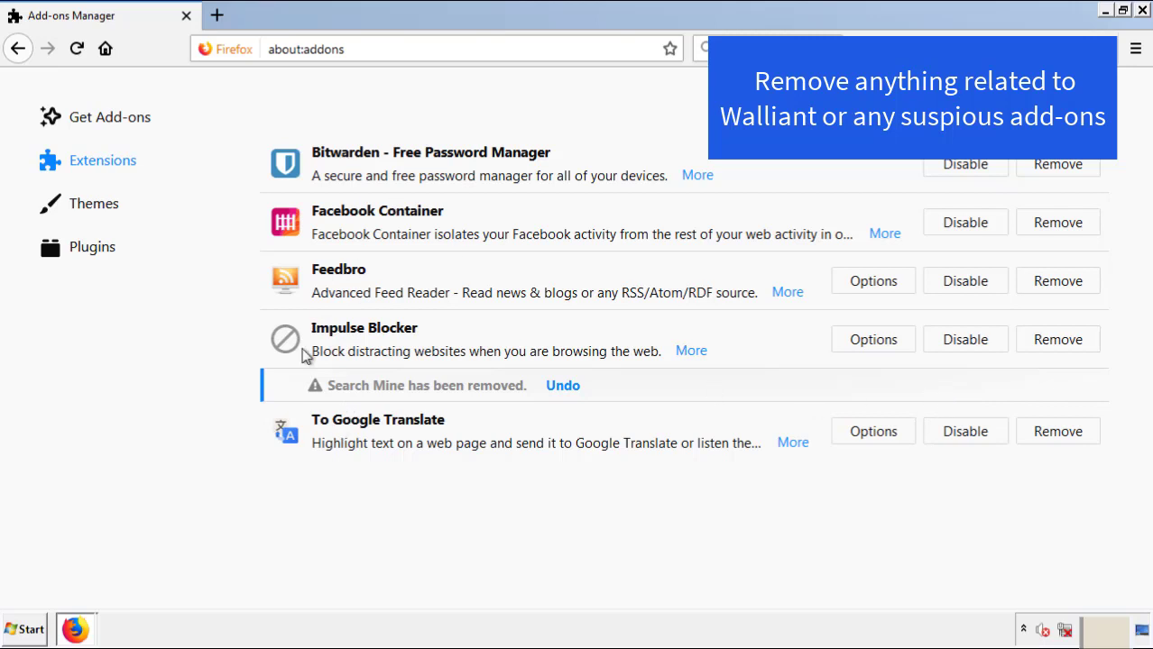
{"action": "left_click", "coordinate": [1142, 11]}
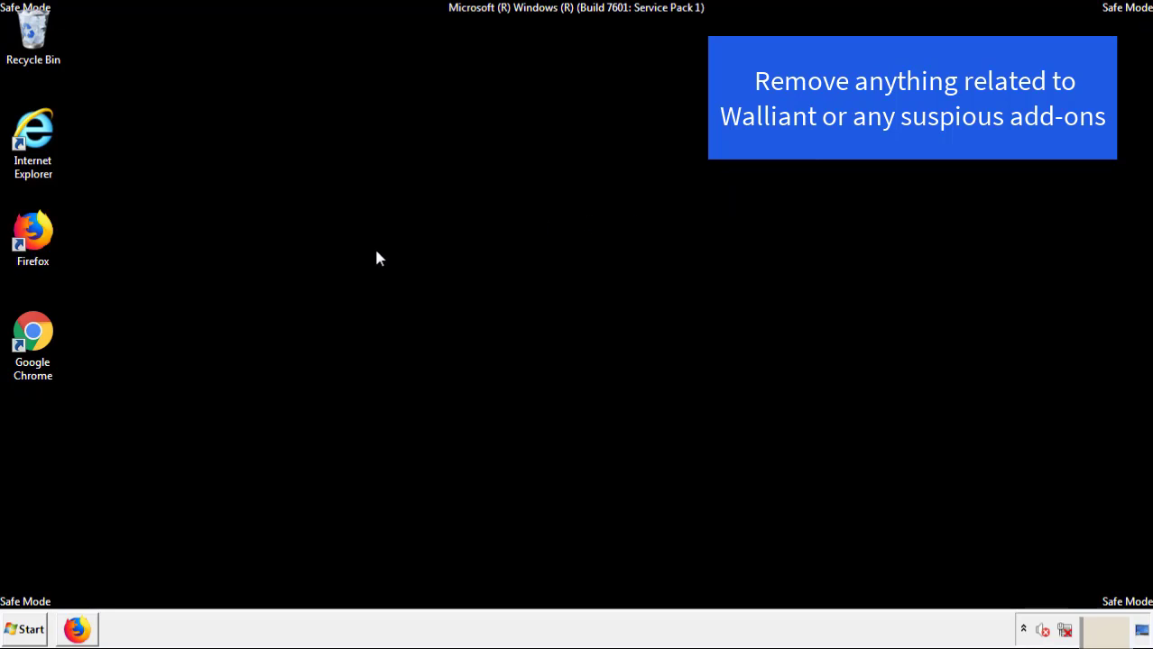
Launch Chrome, remove the Search Mine extension from its Extensions page, close Chrome, and open Start.
{"action": "double_click", "coordinate": [32, 350]}
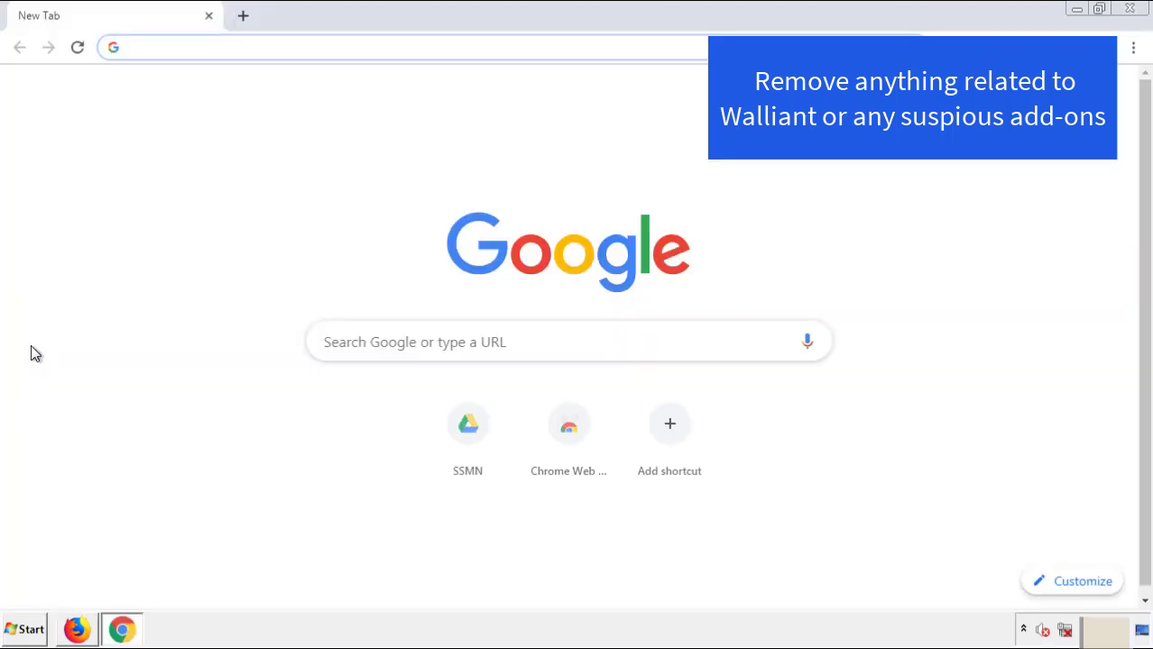
{"action": "left_click", "coordinate": [1133, 47]}
{"action": "mouse_move", "coordinate": [1055, 318]}
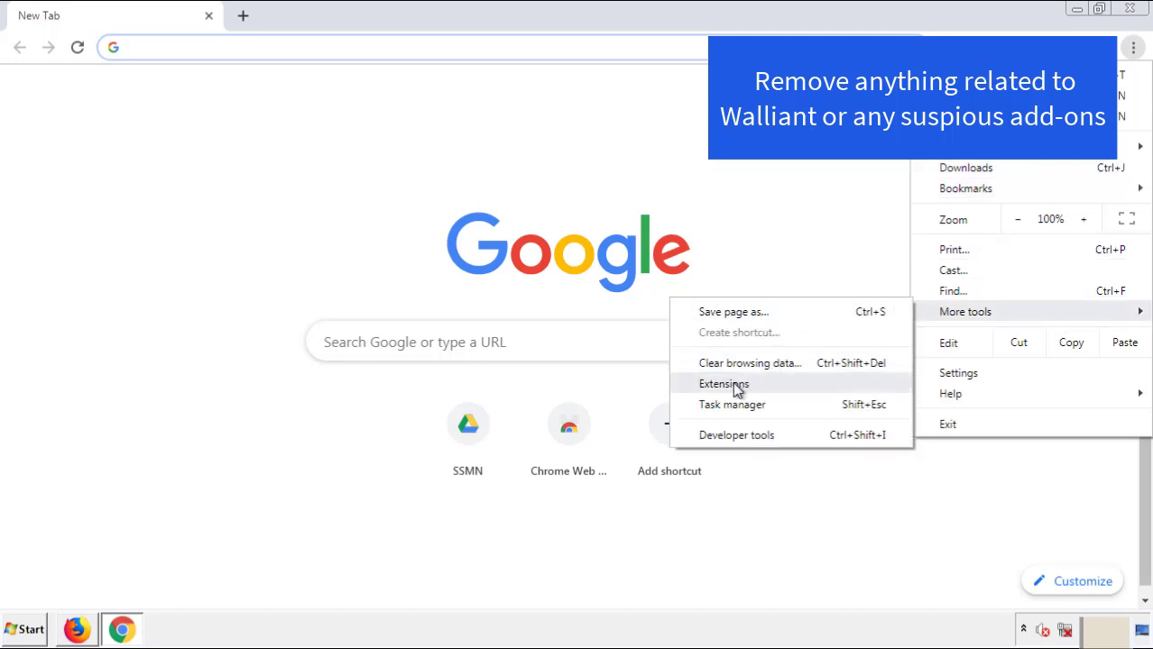
{"action": "left_click", "coordinate": [734, 382]}
{"action": "scroll", "coordinate": [333, 314], "scroll_direction": "down", "scroll_amount": 5}
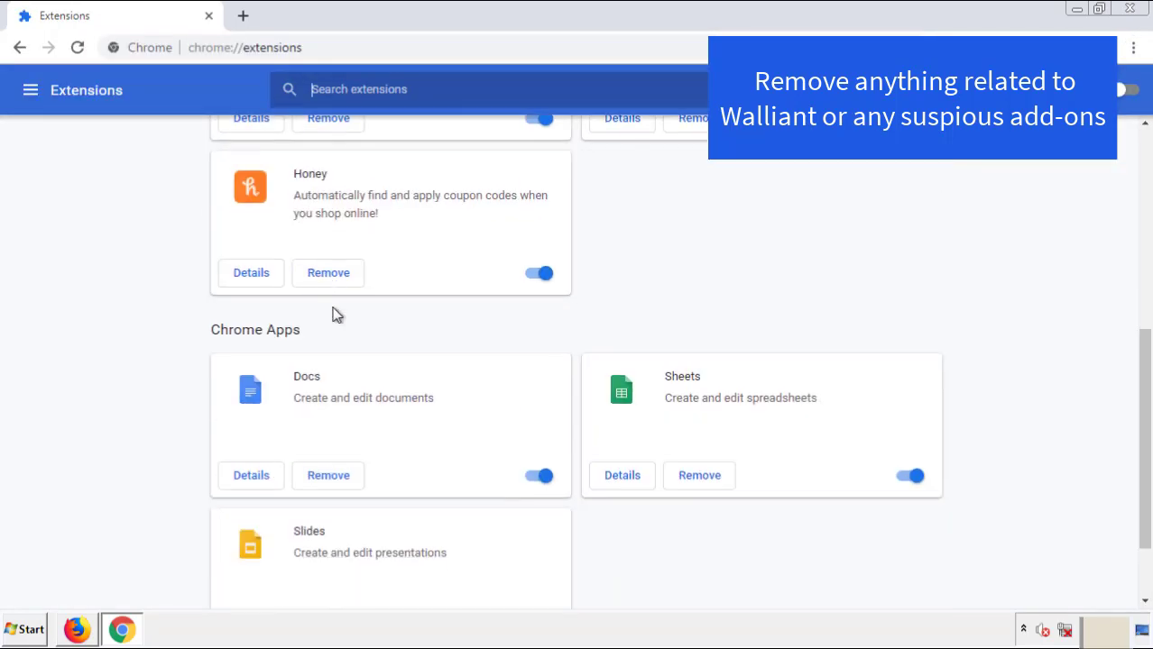
{"action": "scroll", "coordinate": [451, 327], "scroll_direction": "up", "scroll_amount": 5}
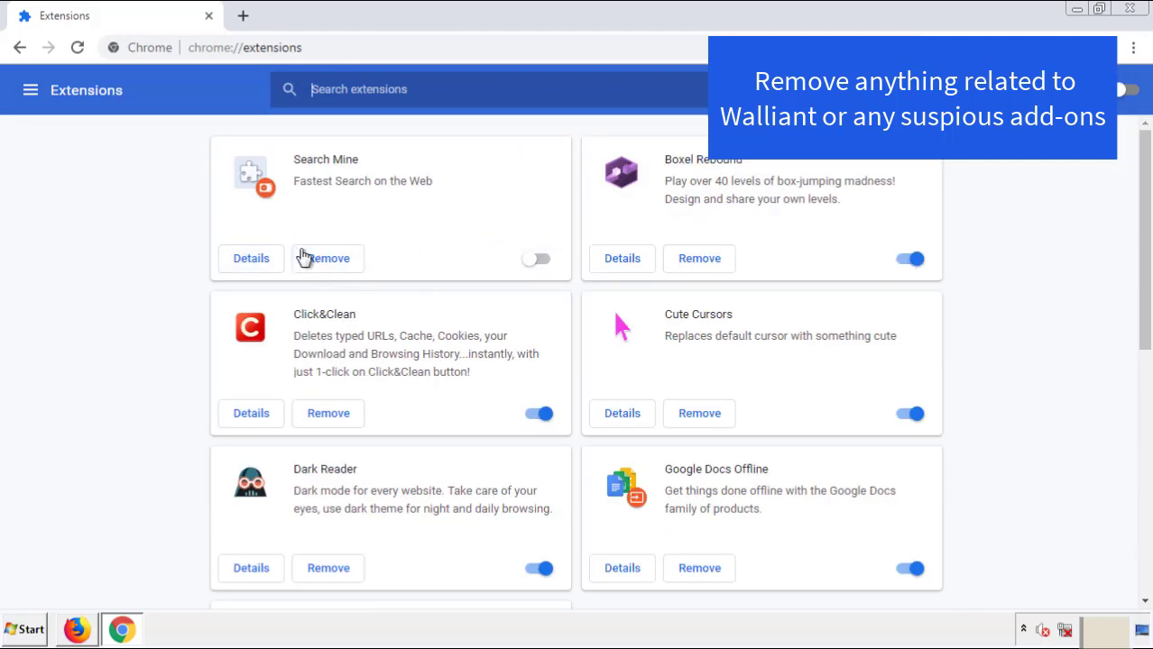
{"action": "left_click", "coordinate": [327, 261]}
{"action": "left_click", "coordinate": [657, 150]}
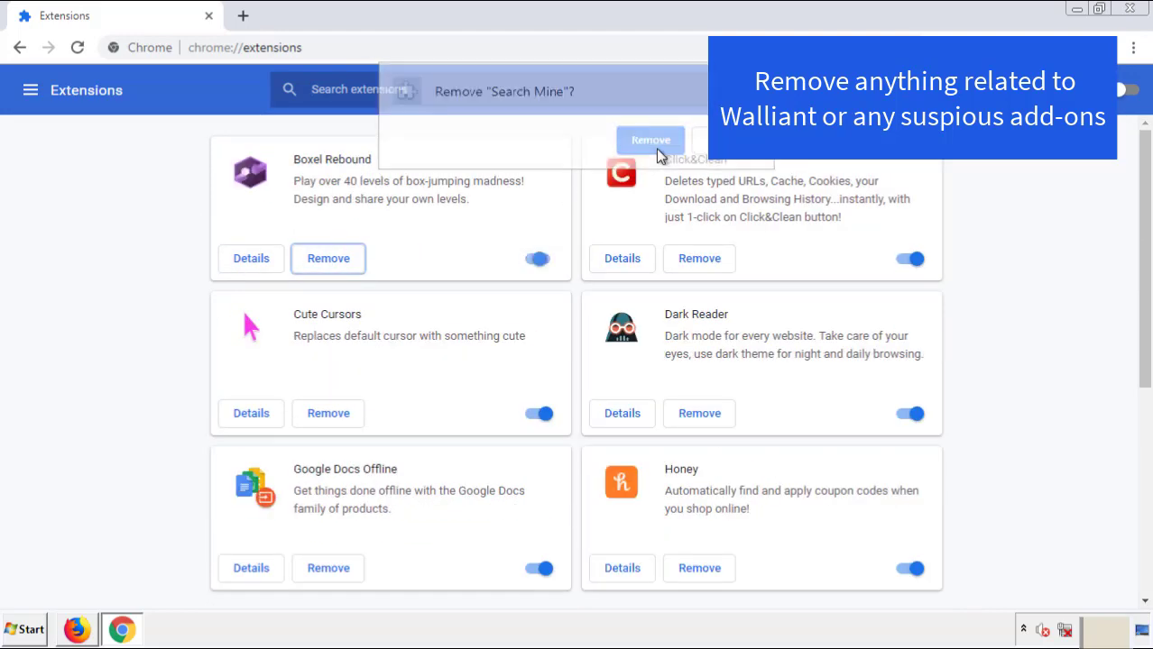
{"action": "left_click", "coordinate": [1130, 8]}
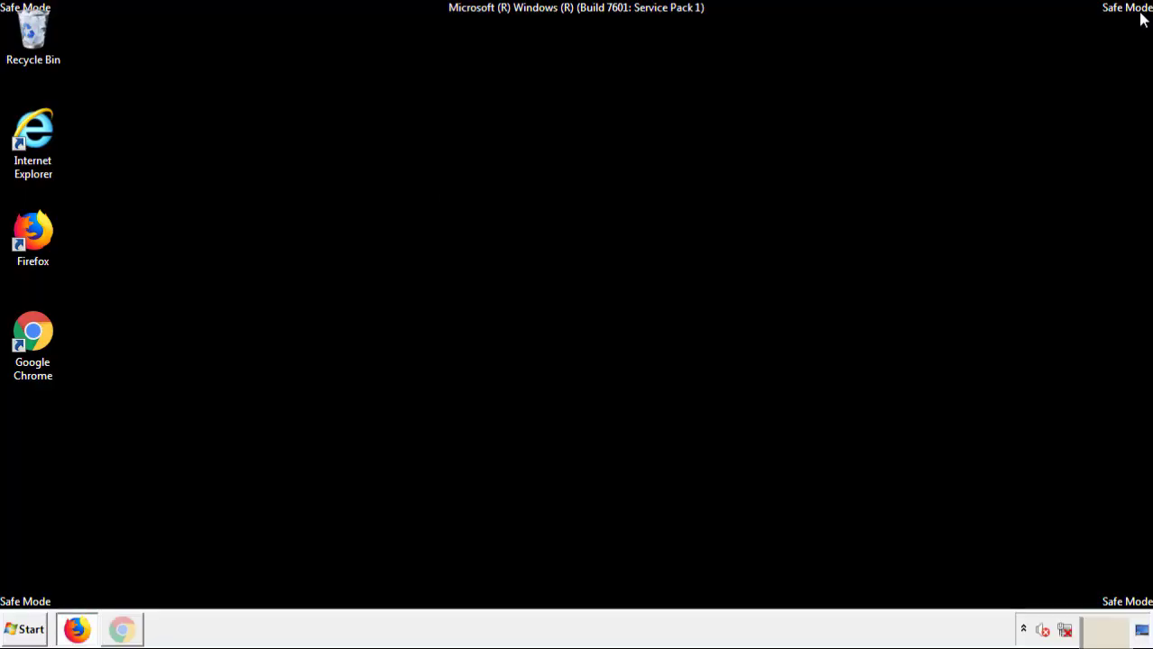
{"action": "left_click", "coordinate": [30, 631]}
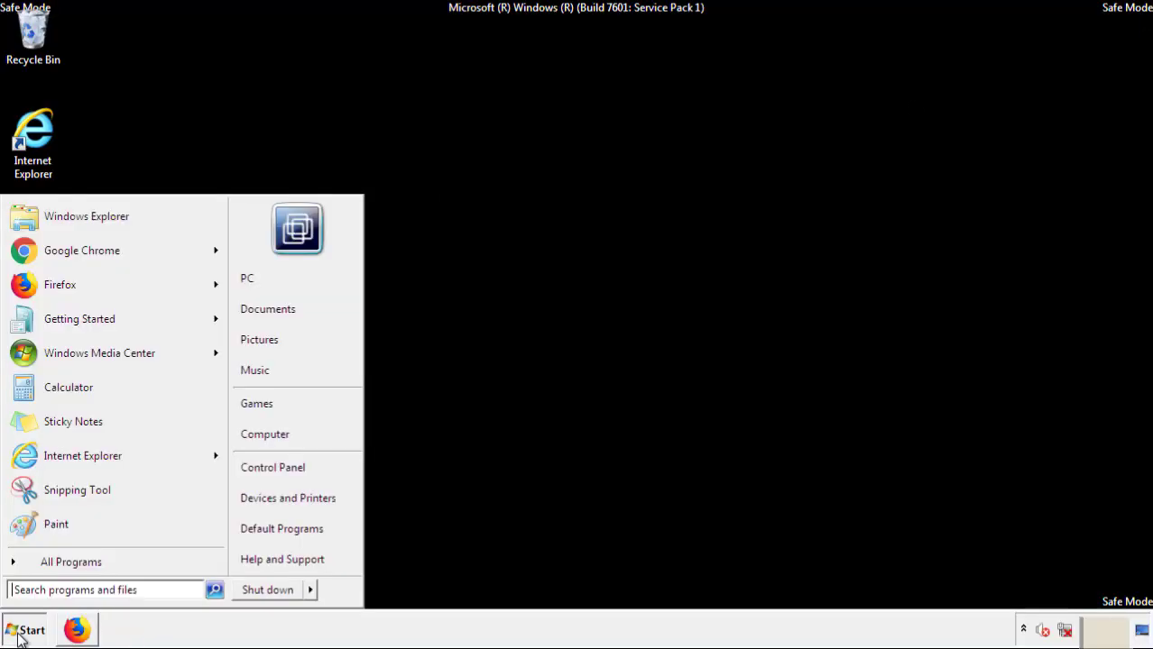